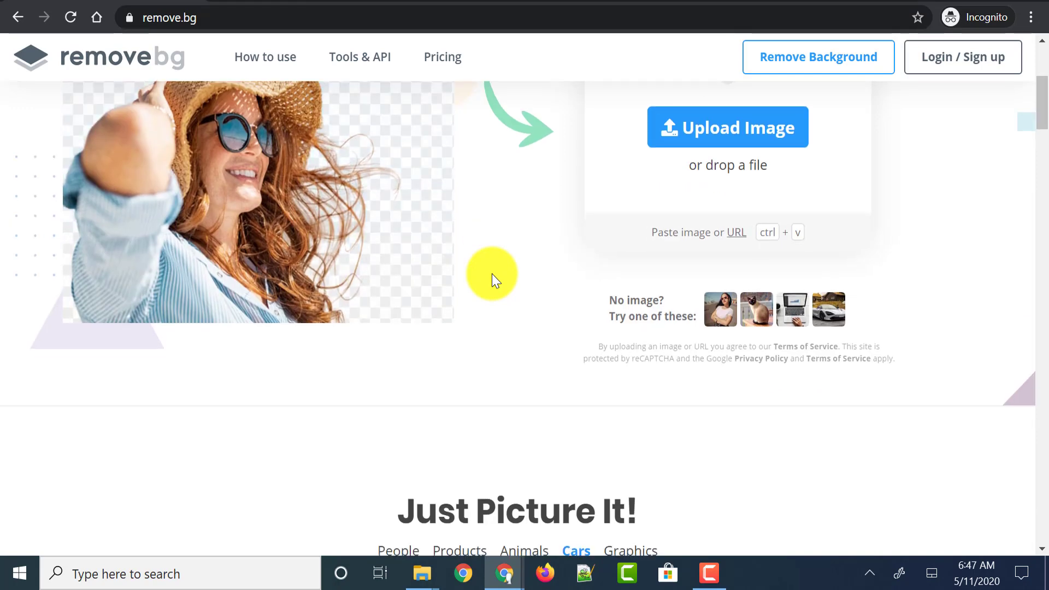
- Examine the homepage's Just Picture It! examples for People, Products, Animals, Cars and Graphics
{"action": "scroll", "coordinate": [519, 276], "scroll_direction": "up", "scroll_amount": 2}
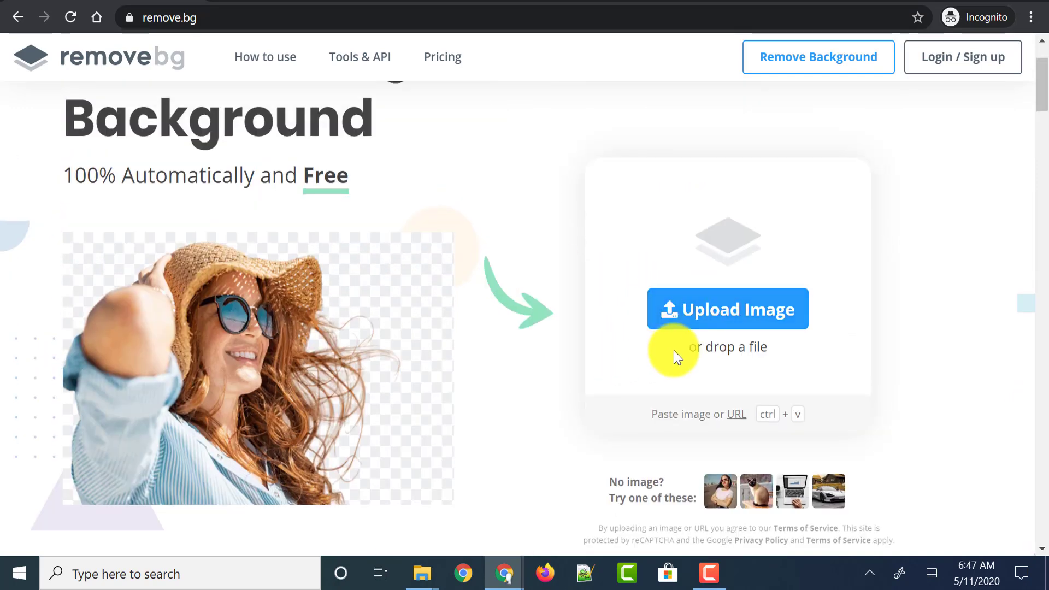
{"action": "scroll", "coordinate": [740, 418], "scroll_direction": "down", "scroll_amount": 1}
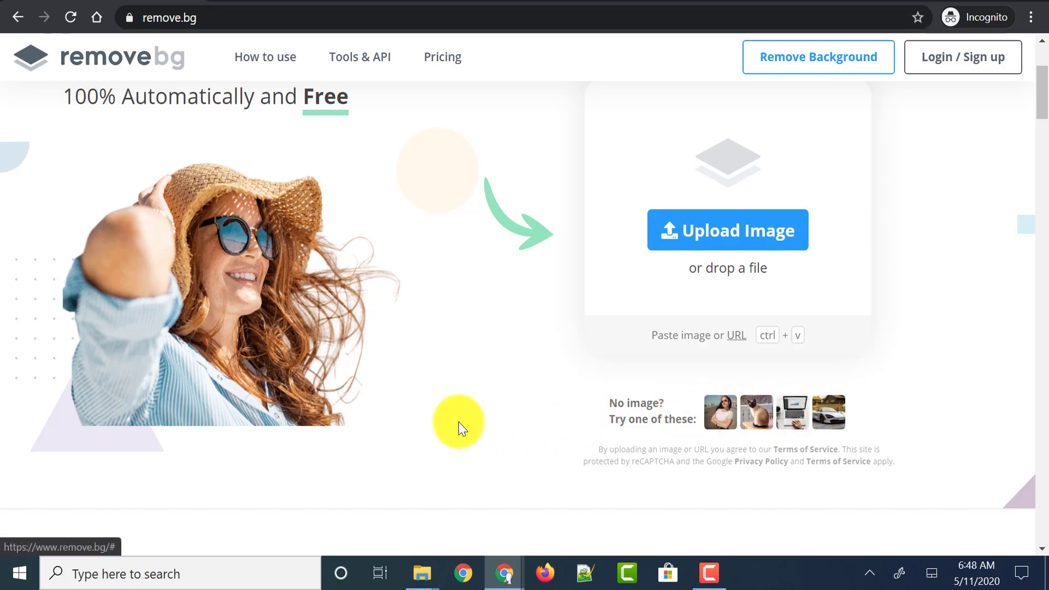
{"action": "scroll", "coordinate": [458, 422], "scroll_direction": "down", "scroll_amount": 1}
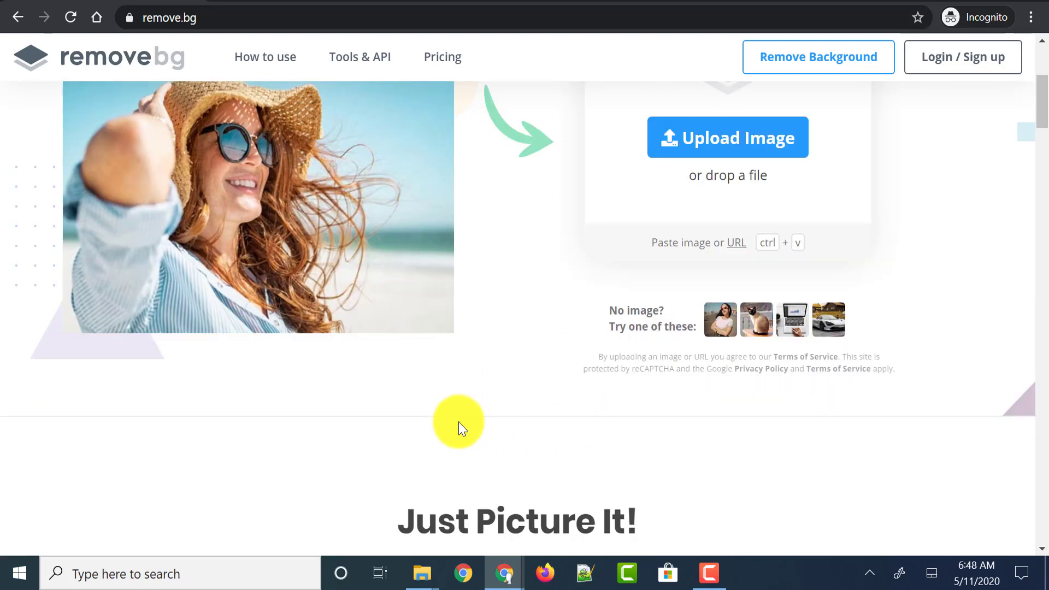
{"action": "scroll", "coordinate": [458, 422], "scroll_direction": "down", "scroll_amount": 3}
{"action": "scroll", "coordinate": [458, 422], "scroll_direction": "down", "scroll_amount": 4}
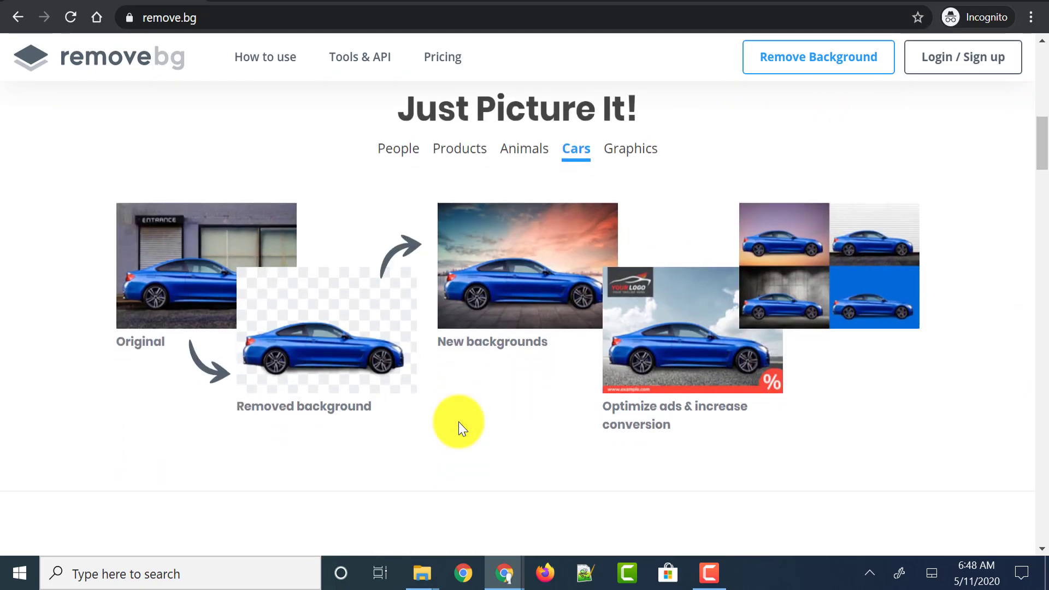
{"action": "scroll", "coordinate": [458, 421], "scroll_direction": "up", "scroll_amount": 1}
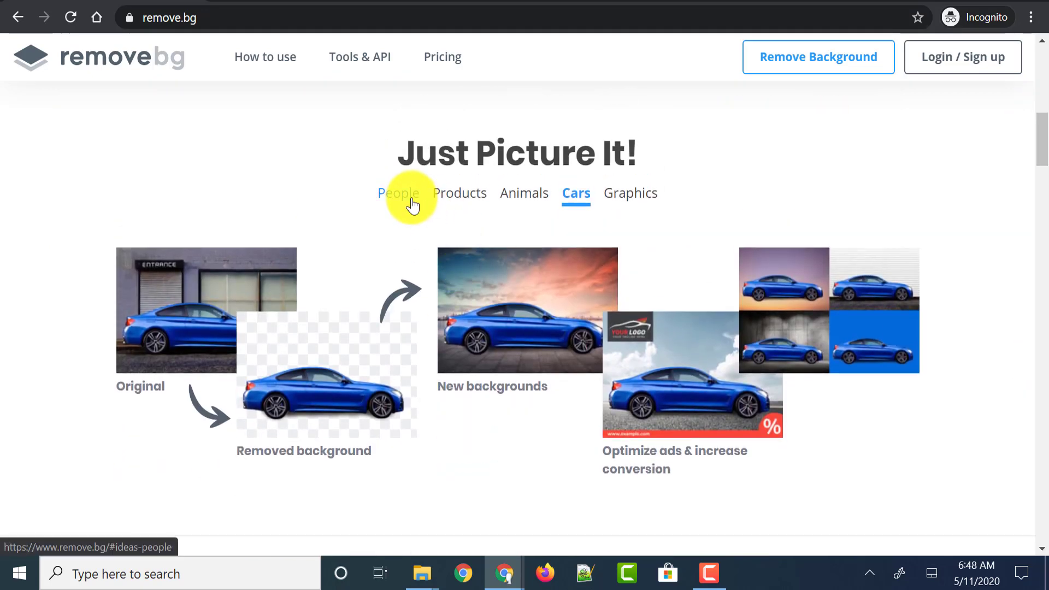
{"action": "left_click", "coordinate": [409, 203]}
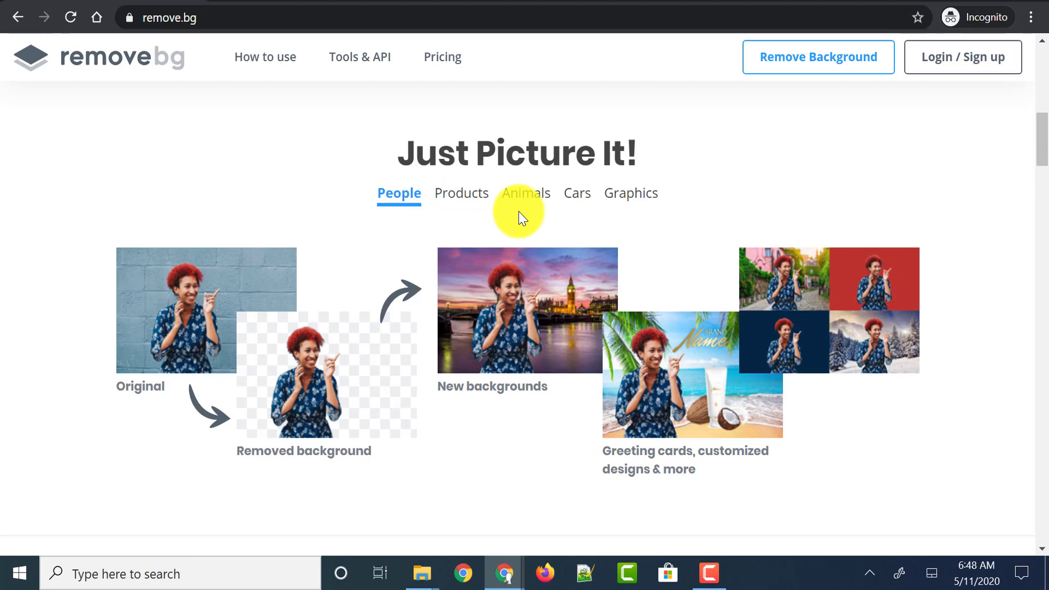
{"action": "left_click", "coordinate": [475, 198]}
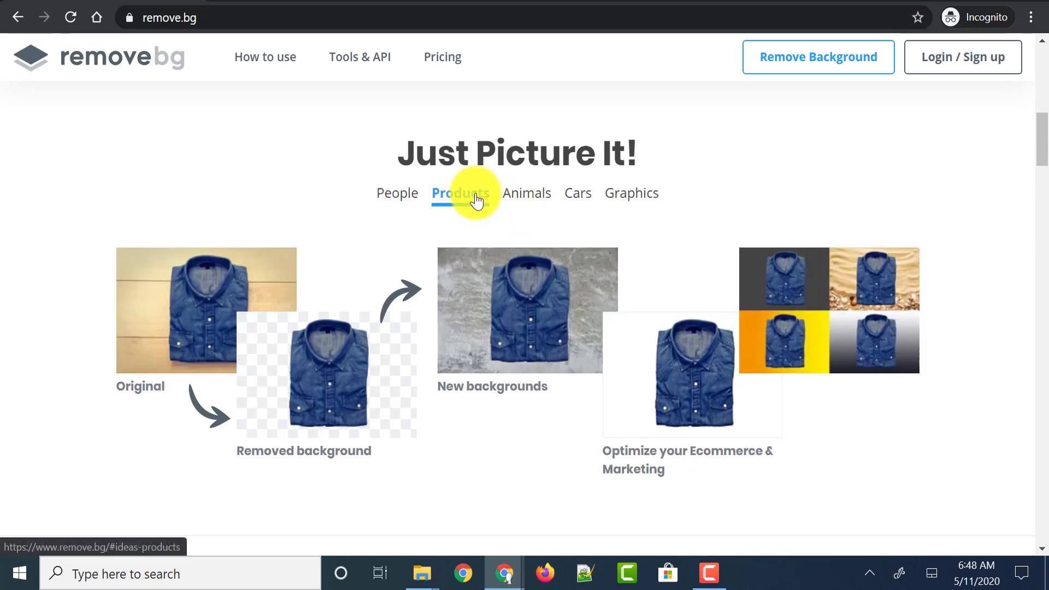
{"action": "left_click", "coordinate": [516, 202]}
{"action": "left_click", "coordinate": [574, 205]}
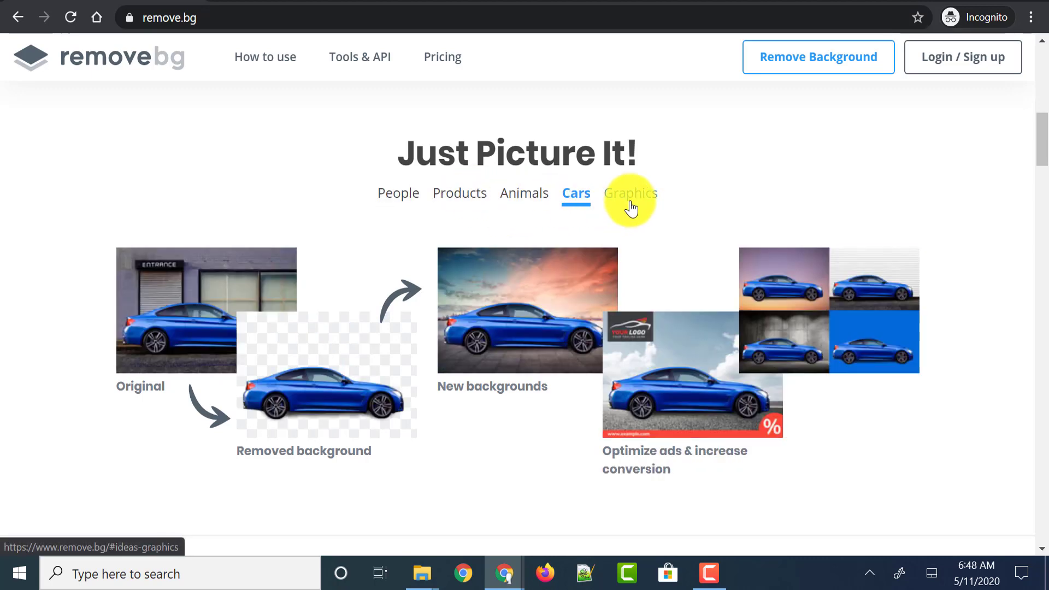
{"action": "left_click", "coordinate": [630, 205]}
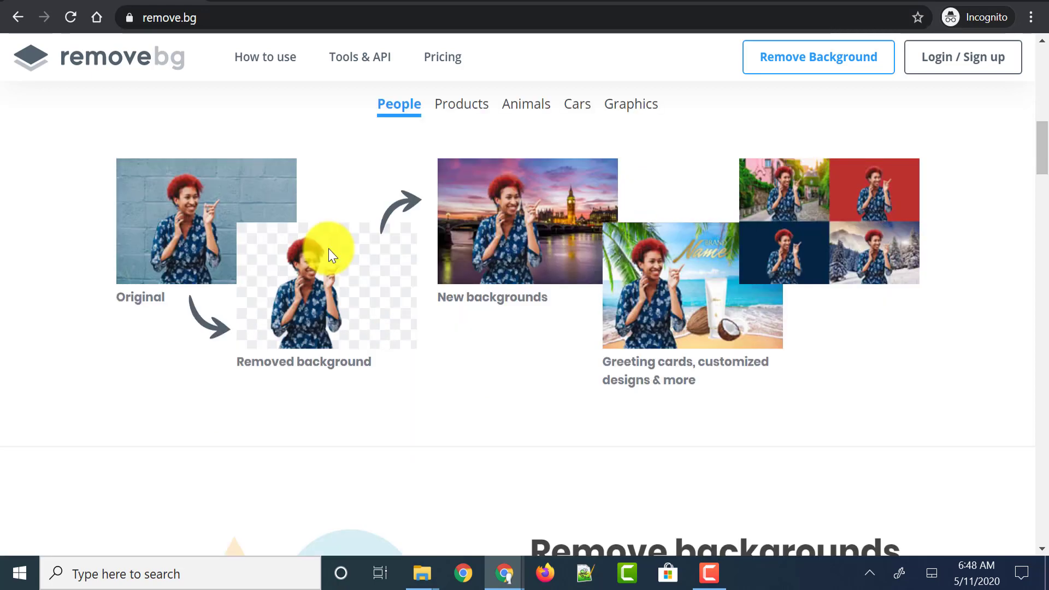
{"action": "scroll", "coordinate": [329, 250], "scroll_direction": "up", "scroll_amount": 2}
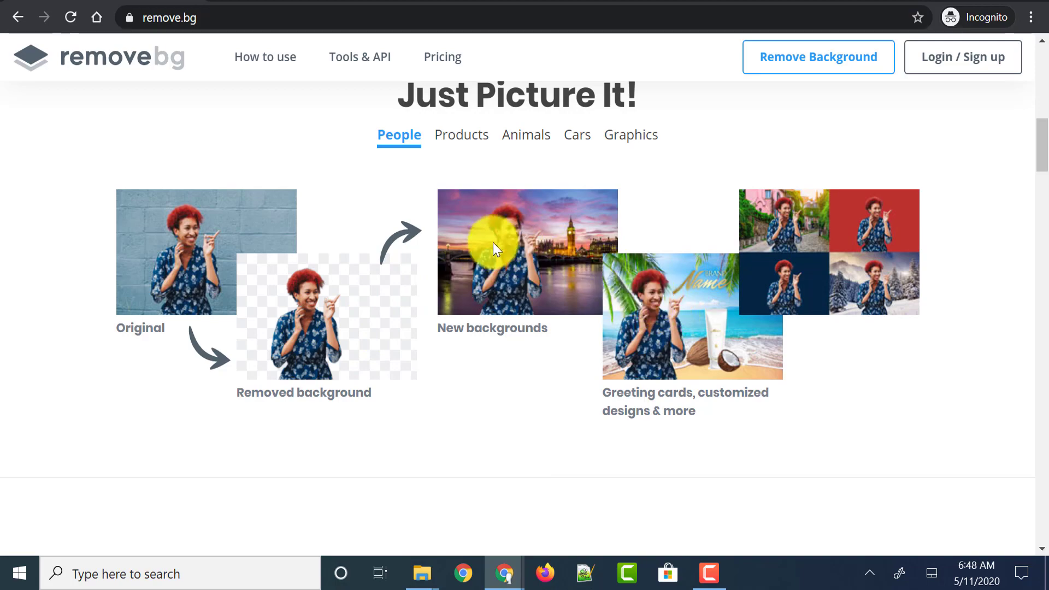
- View the Animals sample in the homepage's before-and-after background comparison
{"action": "scroll", "coordinate": [506, 360], "scroll_direction": "down", "scroll_amount": 12}
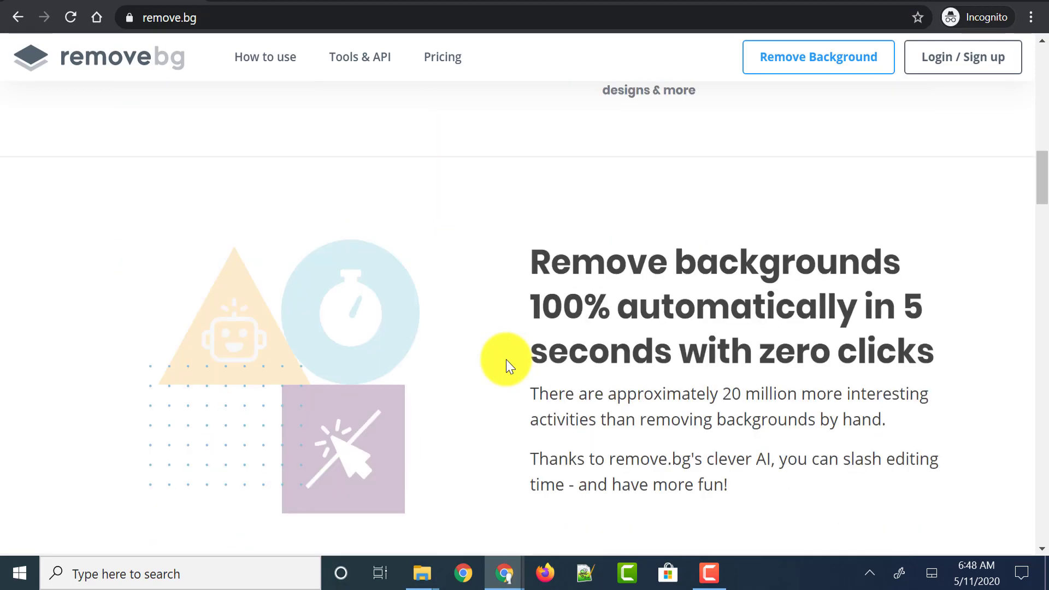
{"action": "scroll", "coordinate": [506, 360], "scroll_direction": "down", "scroll_amount": 1}
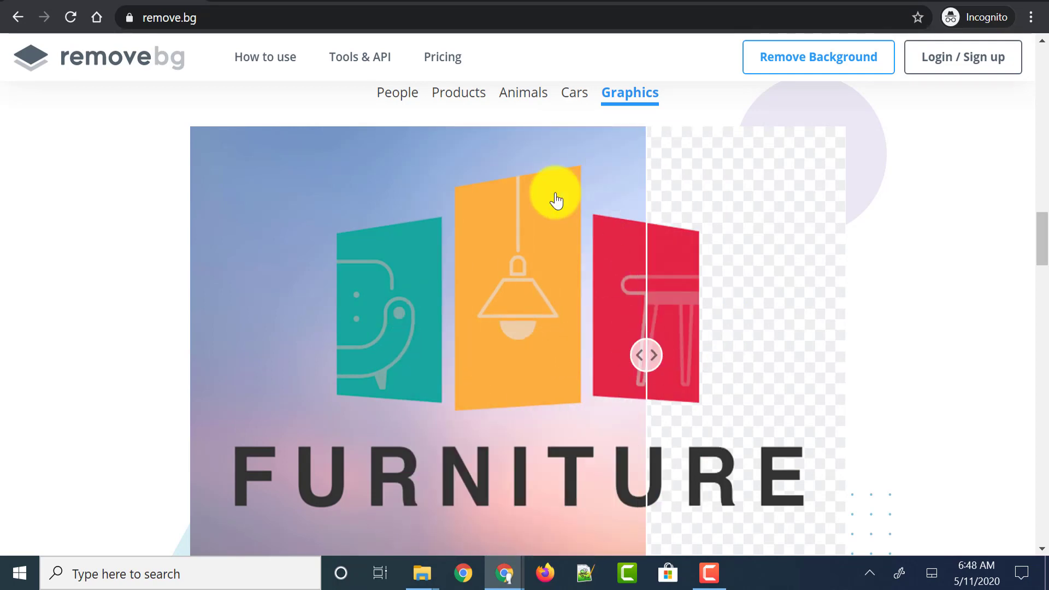
{"action": "left_click", "coordinate": [515, 95]}
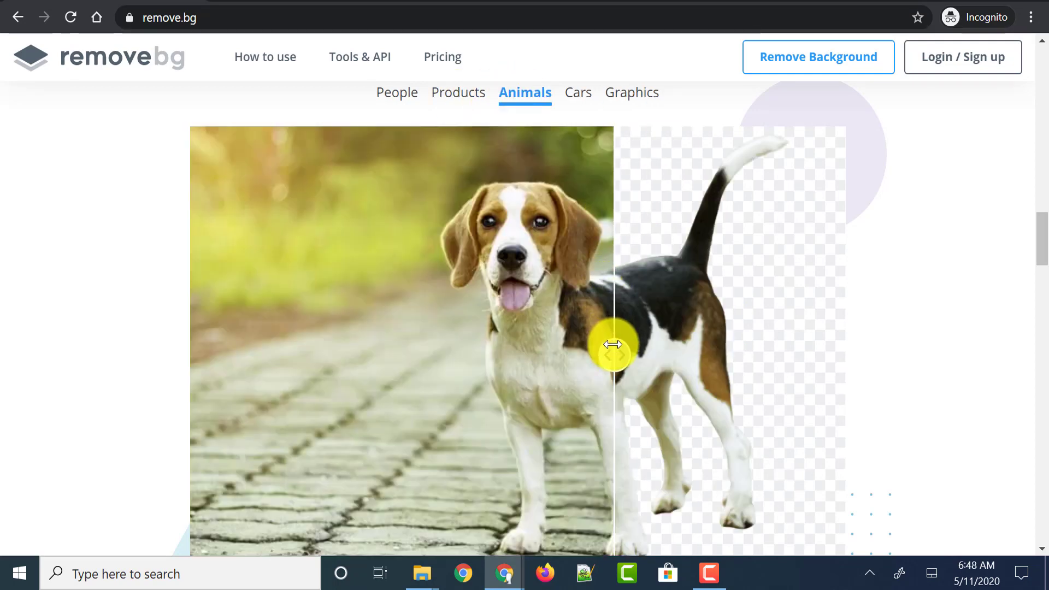
{"action": "scroll", "coordinate": [621, 302], "scroll_direction": "down", "scroll_amount": 3}
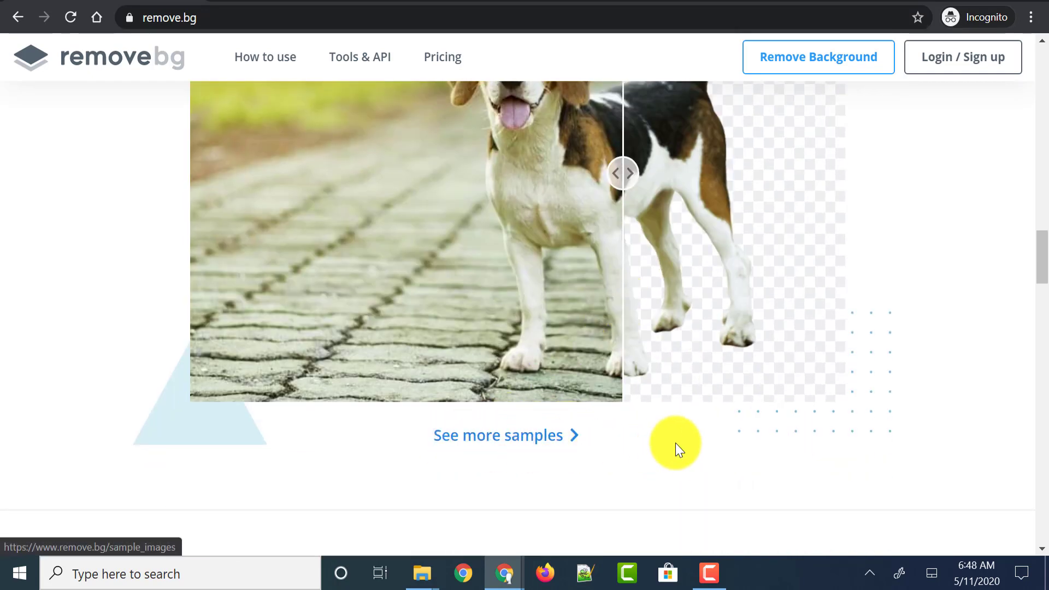
- Upload pic1.jpg from the images folder to have its background removed
{"action": "scroll", "coordinate": [928, 376], "scroll_direction": "up", "scroll_amount": 20}
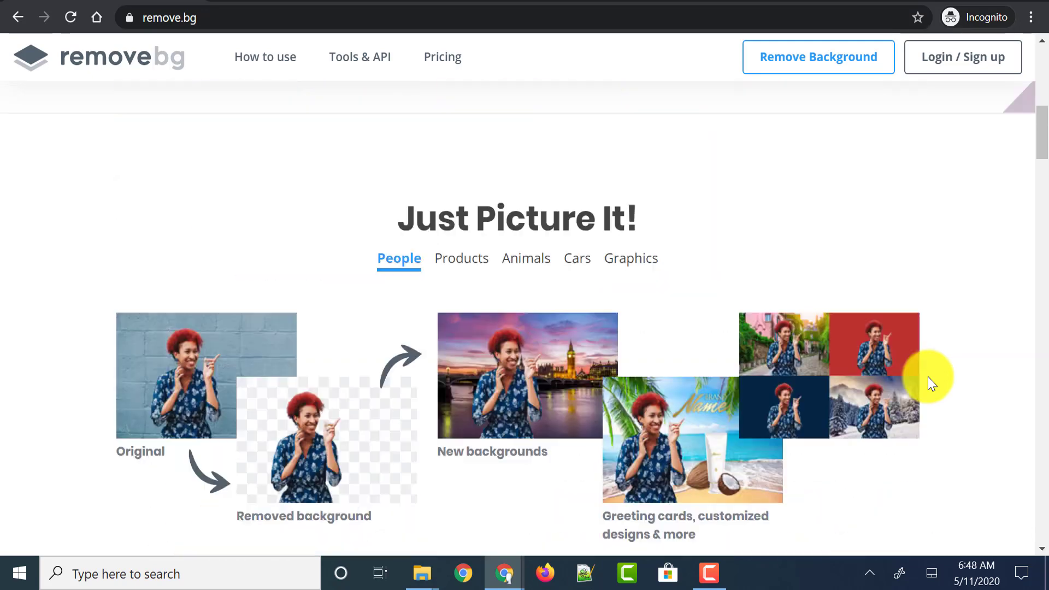
{"action": "scroll", "coordinate": [928, 377], "scroll_direction": "down", "scroll_amount": 2}
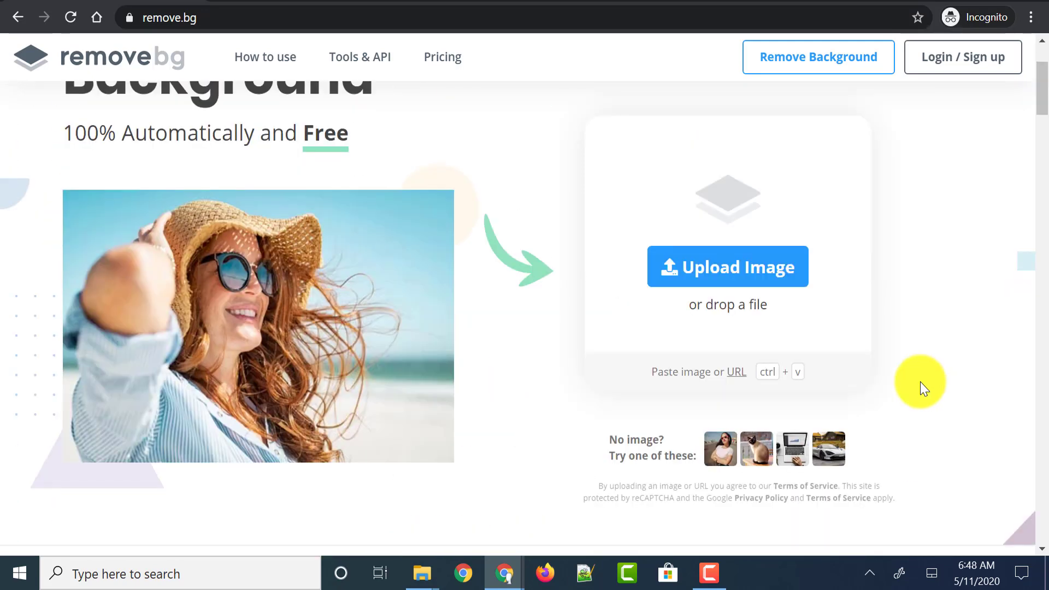
{"action": "left_click", "coordinate": [772, 276]}
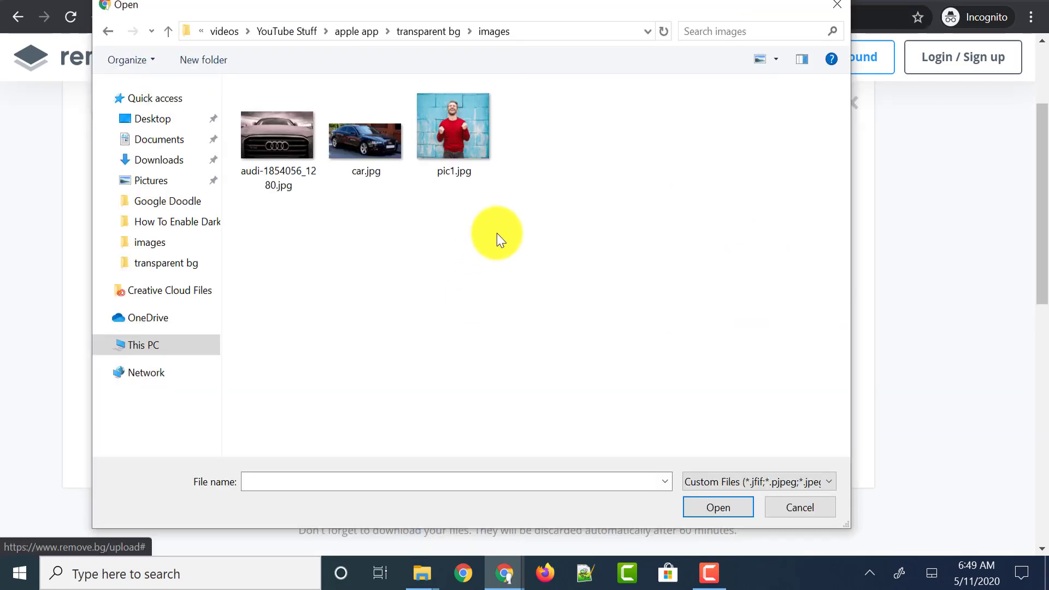
{"action": "left_click", "coordinate": [451, 134]}
{"action": "left_click", "coordinate": [711, 507]}
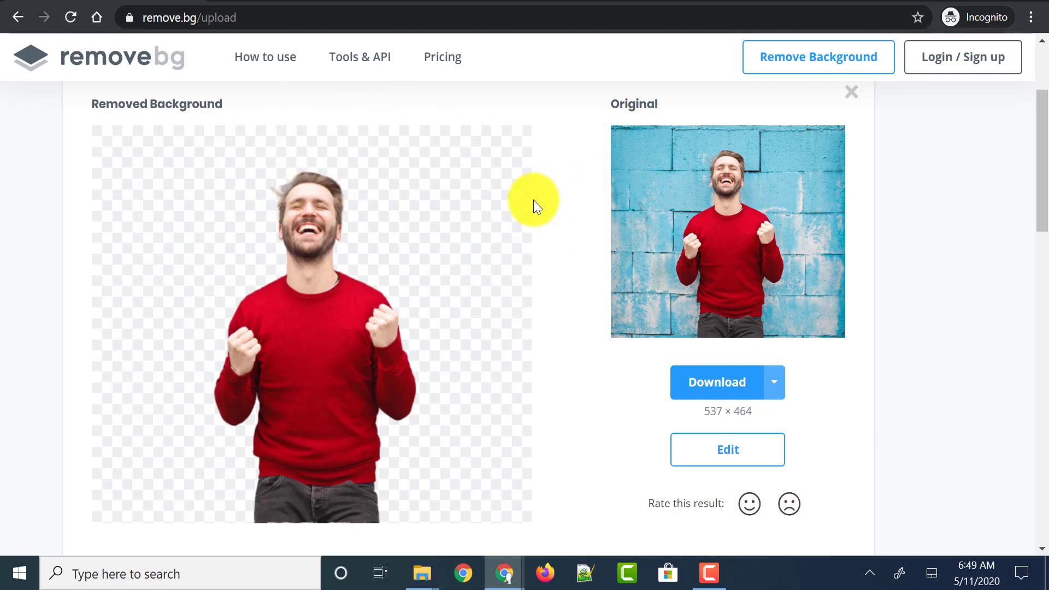
- Download the cut-out as the 537 × 464 preview image
{"action": "left_click", "coordinate": [775, 386]}
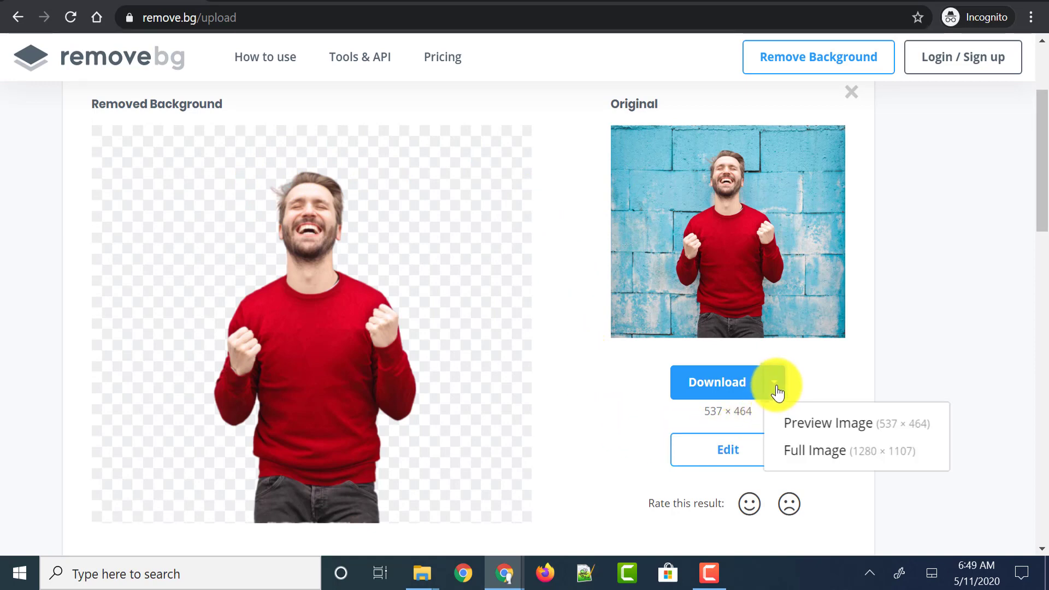
{"action": "left_click", "coordinate": [634, 398]}
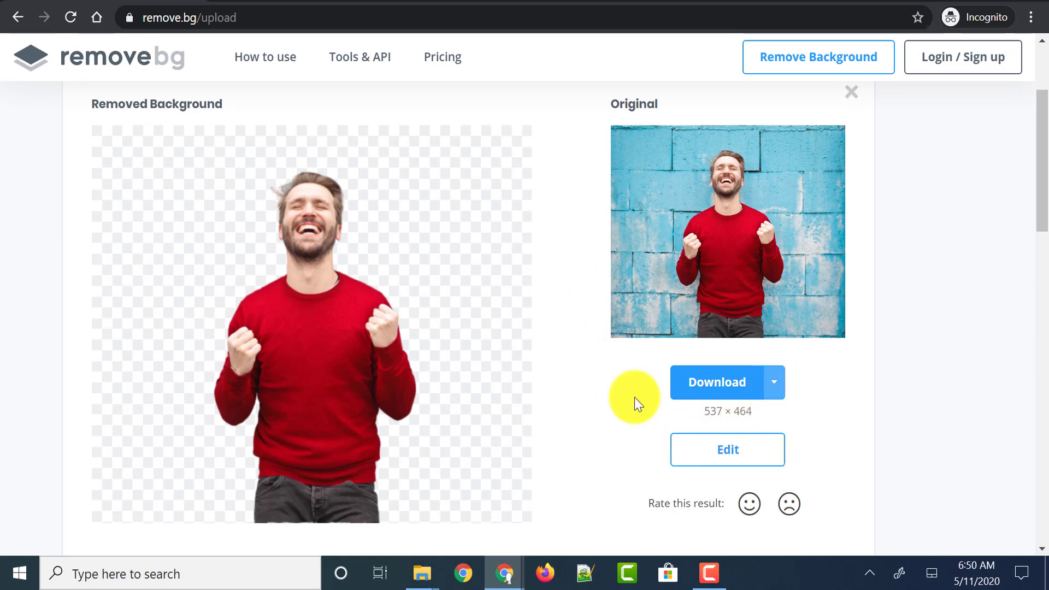
{"action": "left_click", "coordinate": [775, 389]}
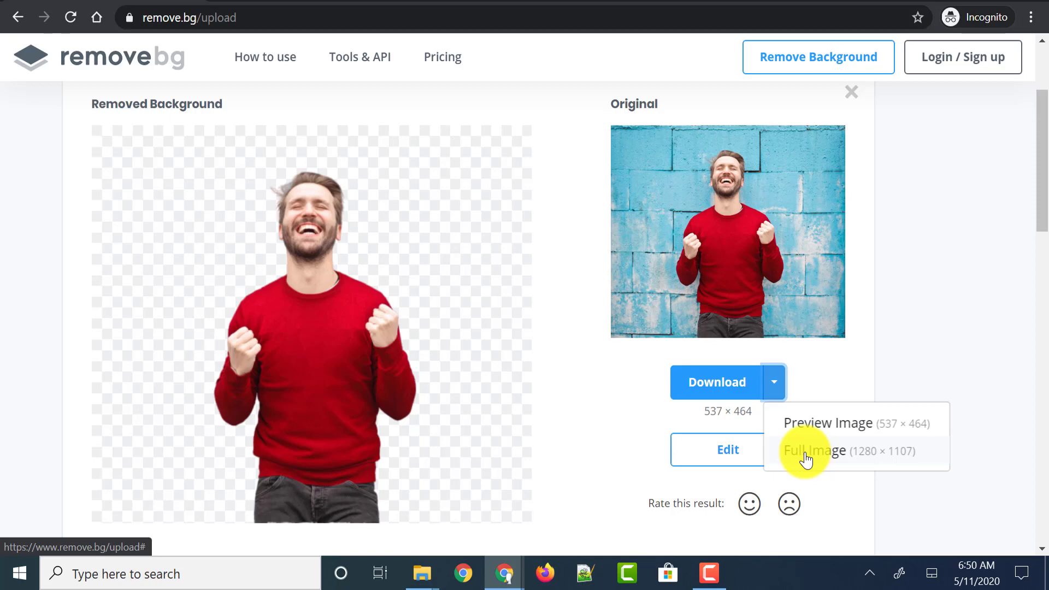
{"action": "left_click", "coordinate": [797, 431]}
- Open the cut-out for editing and adjust its zoom to 108%
{"action": "scroll", "coordinate": [572, 388], "scroll_direction": "down", "scroll_amount": 1}
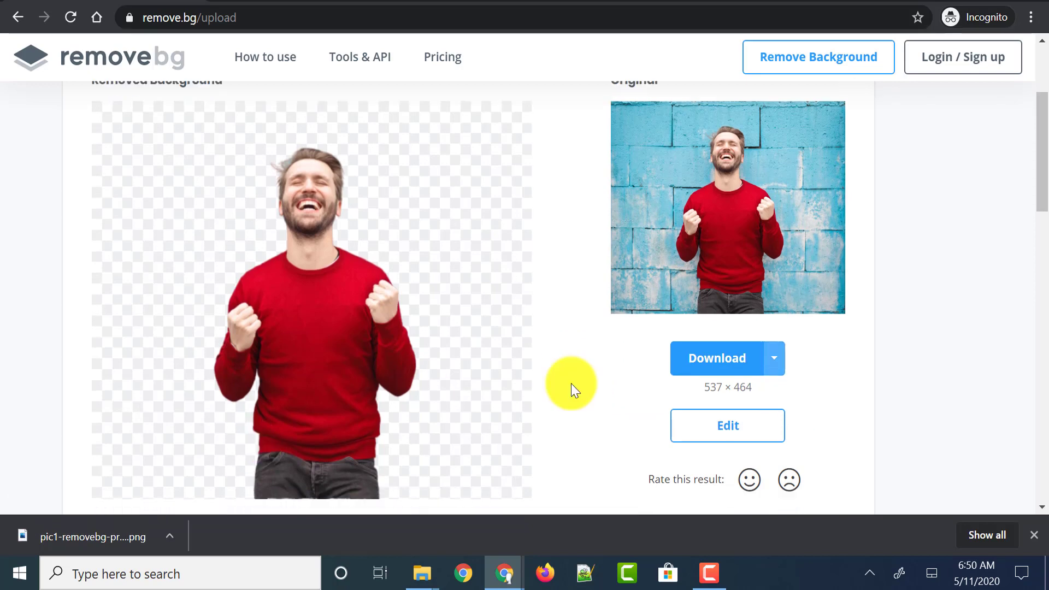
{"action": "scroll", "coordinate": [572, 384], "scroll_direction": "up", "scroll_amount": 1}
{"action": "left_click", "coordinate": [706, 404]}
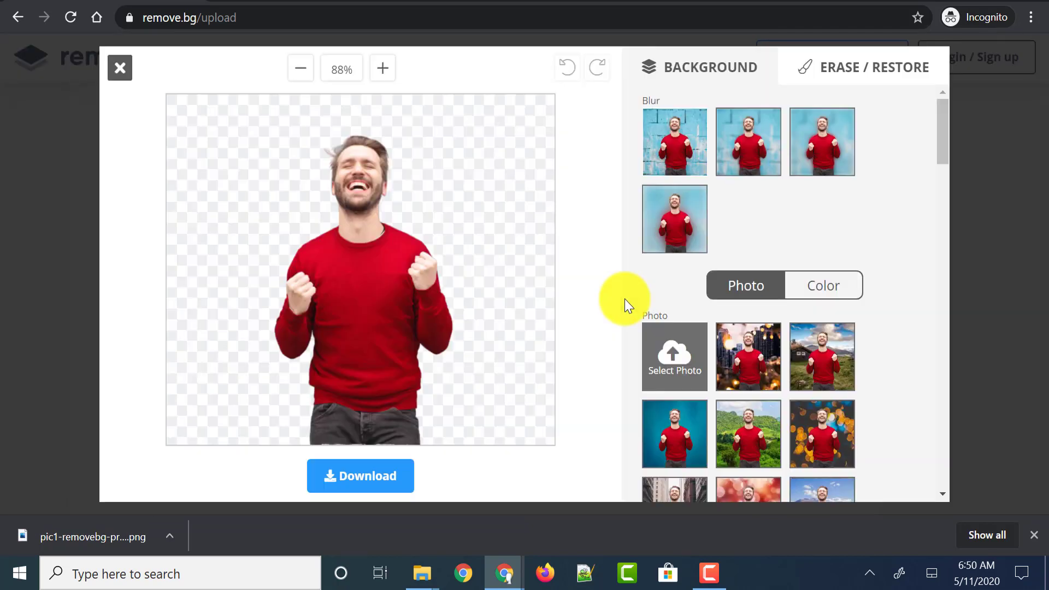
{"action": "left_click", "coordinate": [385, 79]}
{"action": "left_click", "coordinate": [384, 79]}
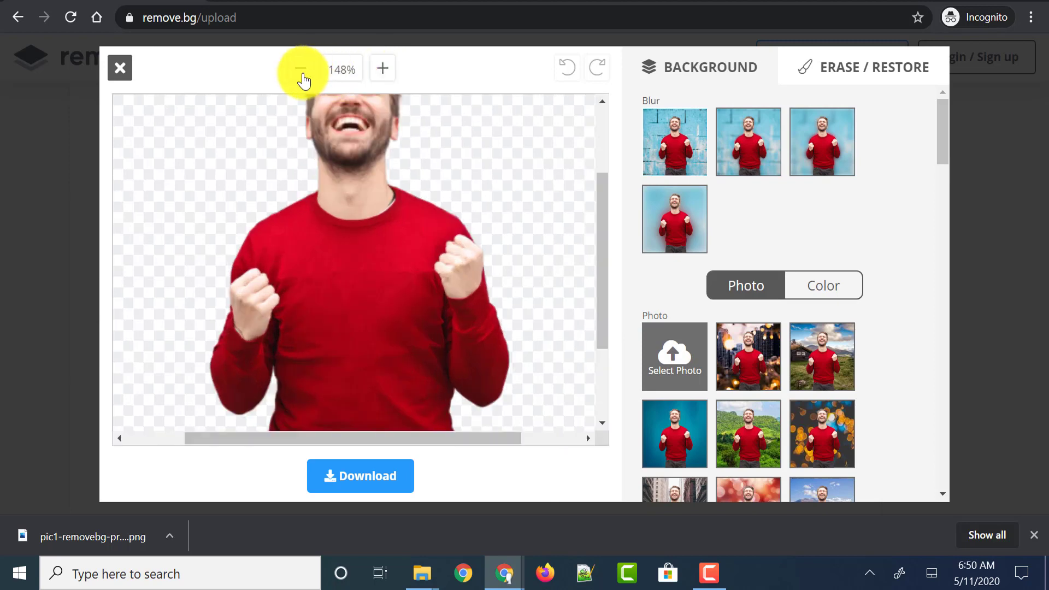
{"action": "left_click", "coordinate": [302, 79]}
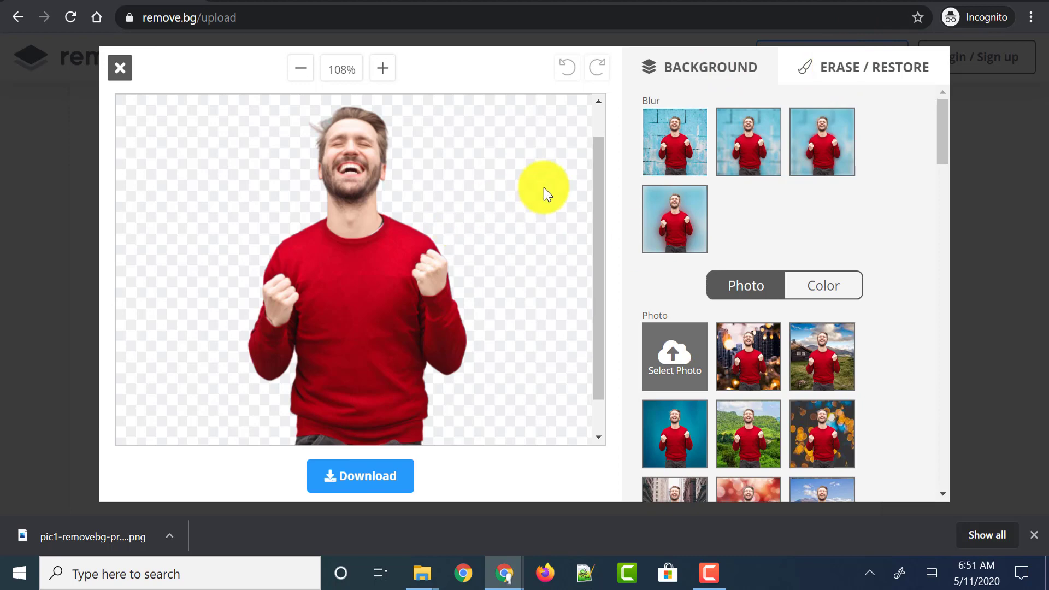
{"action": "scroll", "coordinate": [510, 264], "scroll_direction": "up", "scroll_amount": 1}
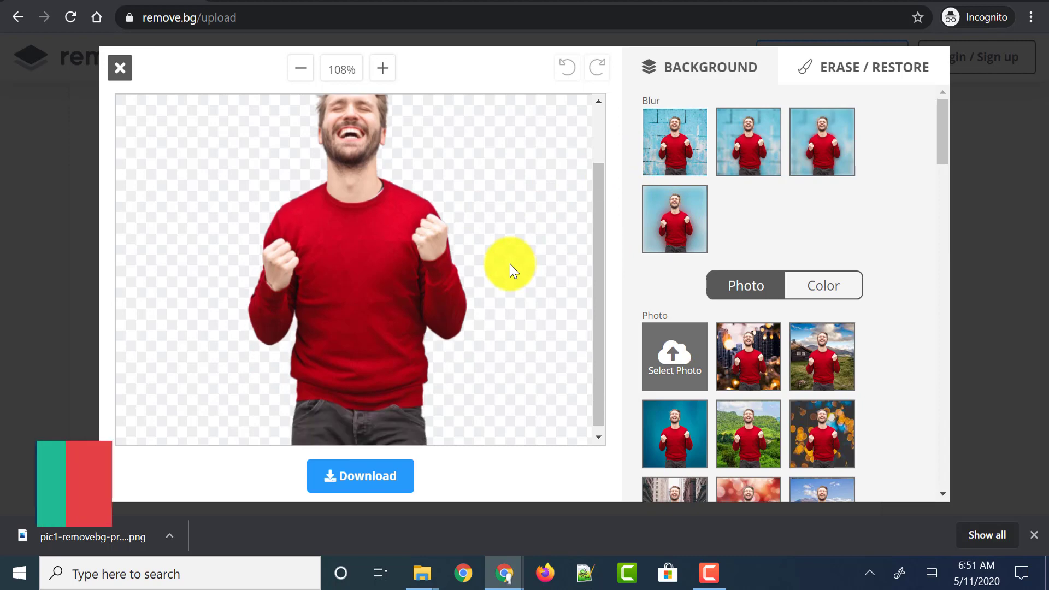
- Try the strongest blur of the original background, the harbour photo and the café terrace photo as backgrounds
{"action": "left_click", "coordinate": [677, 216]}
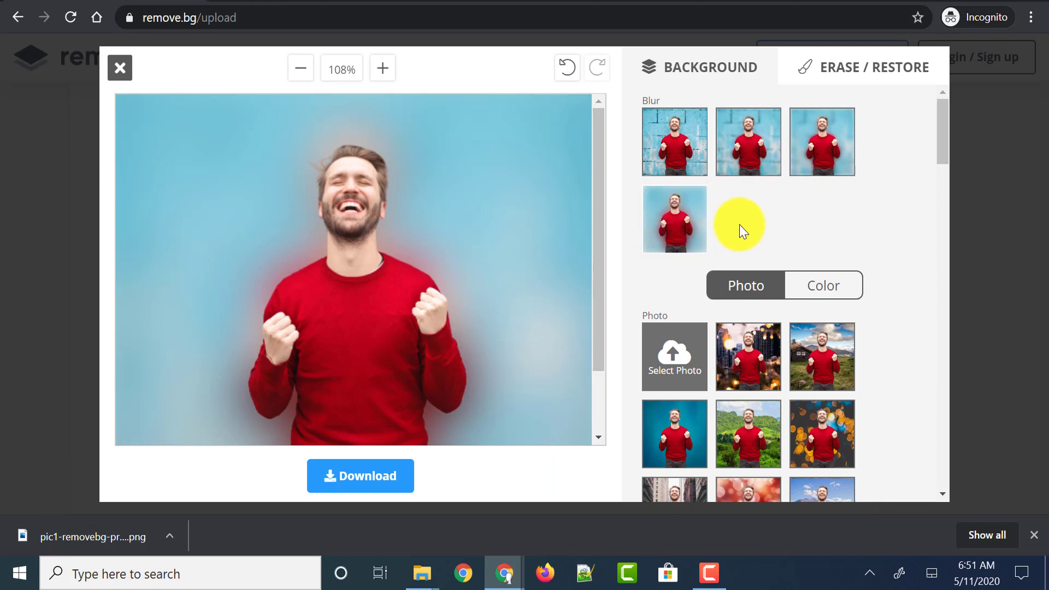
{"action": "scroll", "coordinate": [830, 231], "scroll_direction": "down", "scroll_amount": 5}
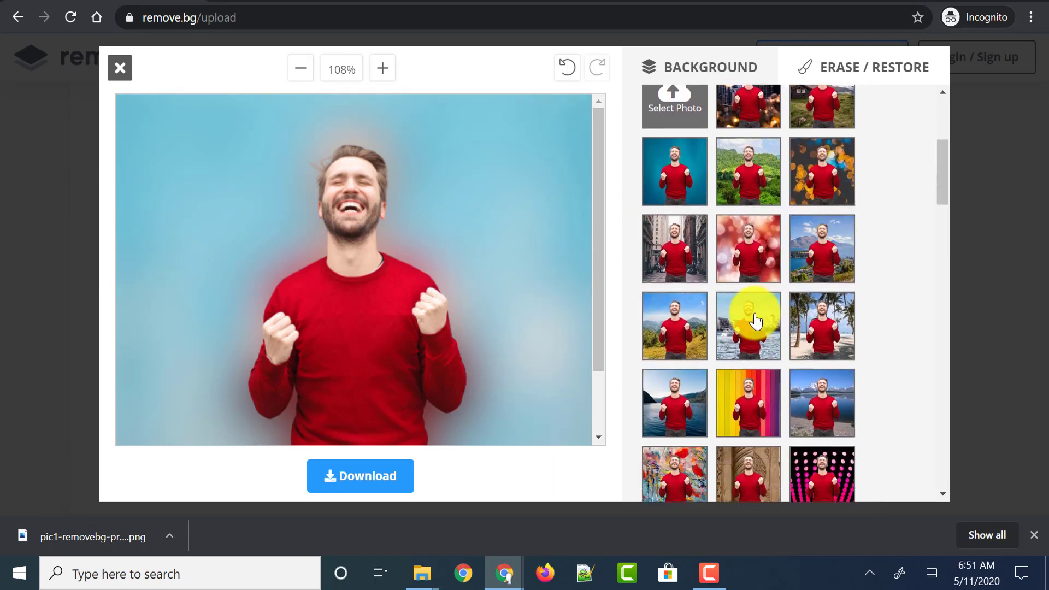
{"action": "left_click", "coordinate": [756, 321]}
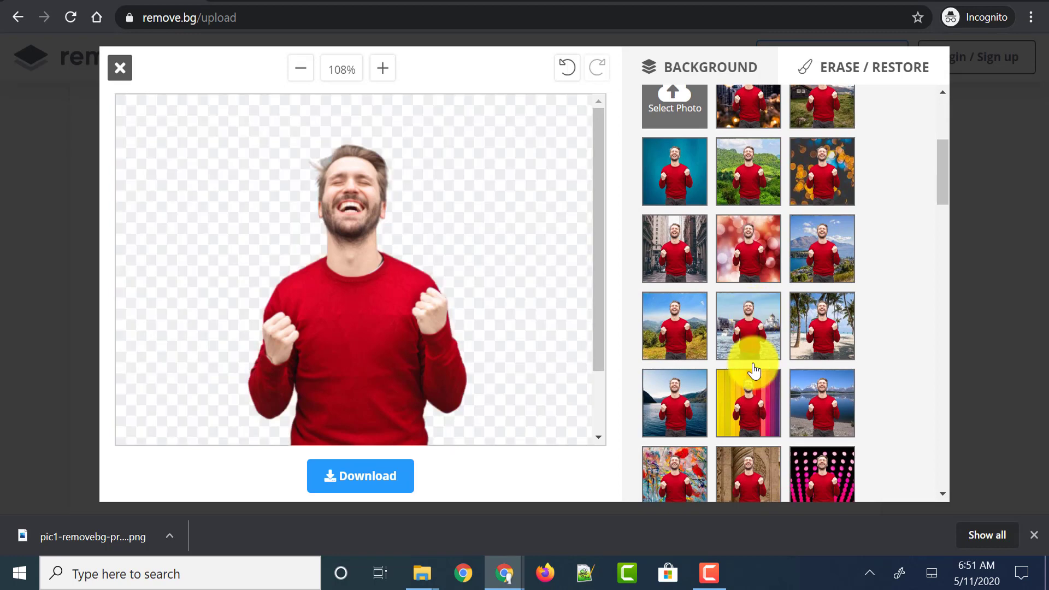
{"action": "scroll", "coordinate": [749, 394], "scroll_direction": "down", "scroll_amount": 5}
{"action": "left_click", "coordinate": [681, 425]}
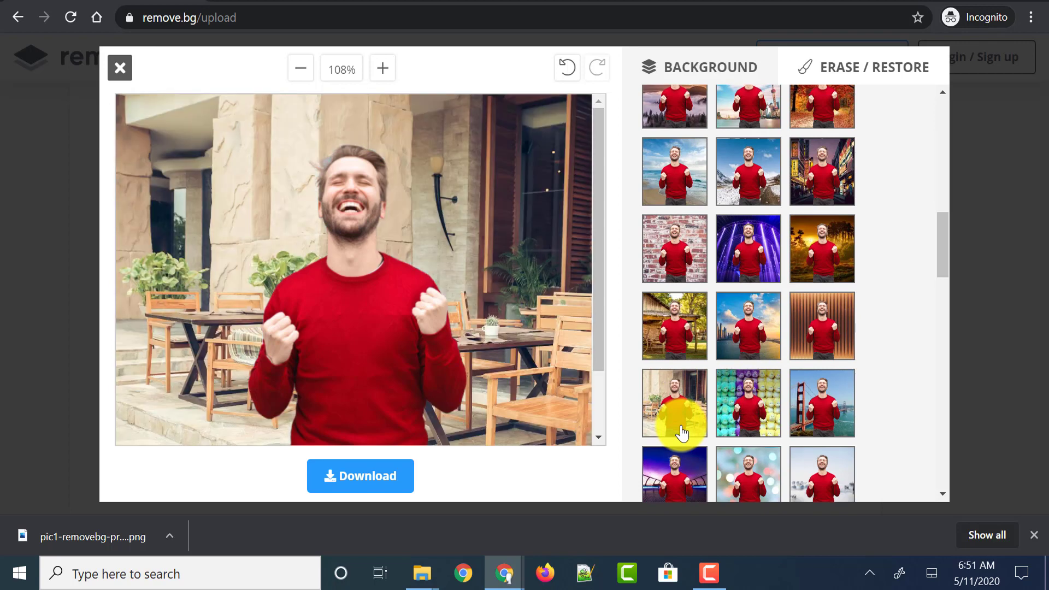
- Set the brown vertical-slat photo as the background with the strongest blur
{"action": "left_click", "coordinate": [823, 347]}
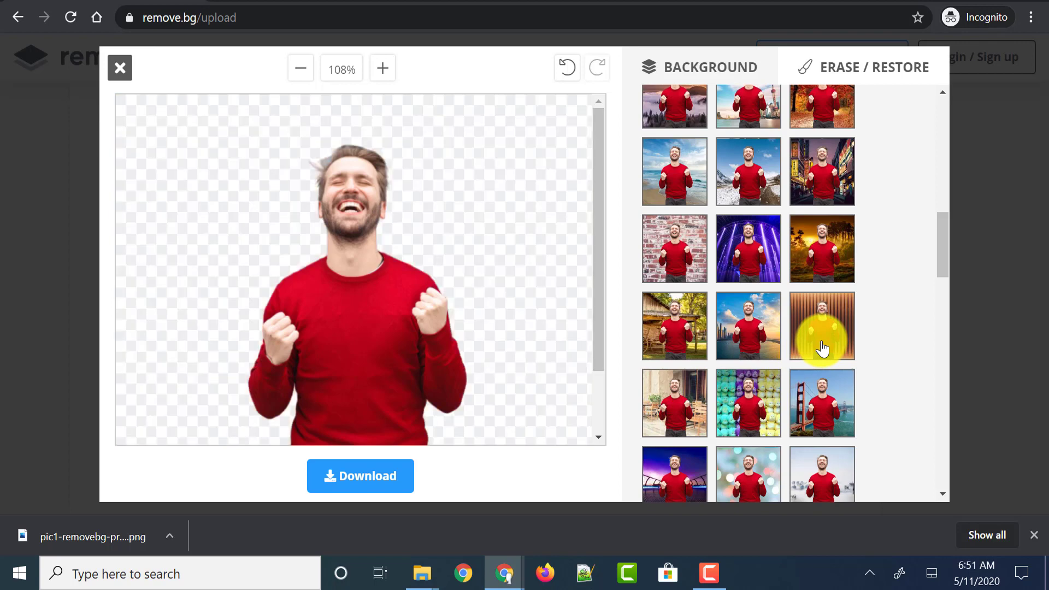
{"action": "scroll", "coordinate": [823, 348], "scroll_direction": "up", "scroll_amount": 9}
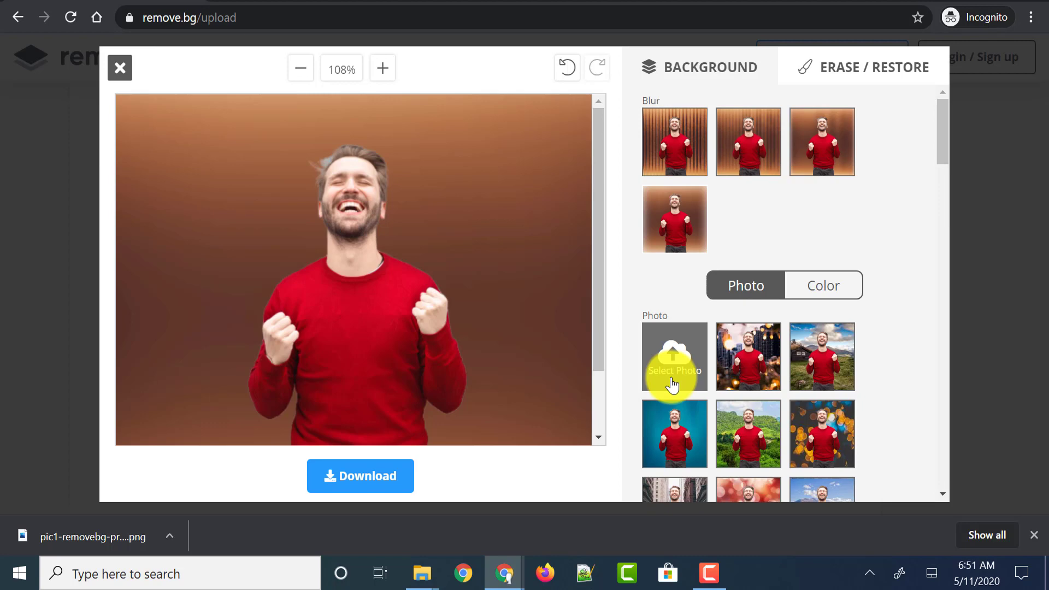
- Replace the photo background with the solid amber-yellow colour
{"action": "scroll", "coordinate": [789, 315], "scroll_direction": "down", "scroll_amount": 2}
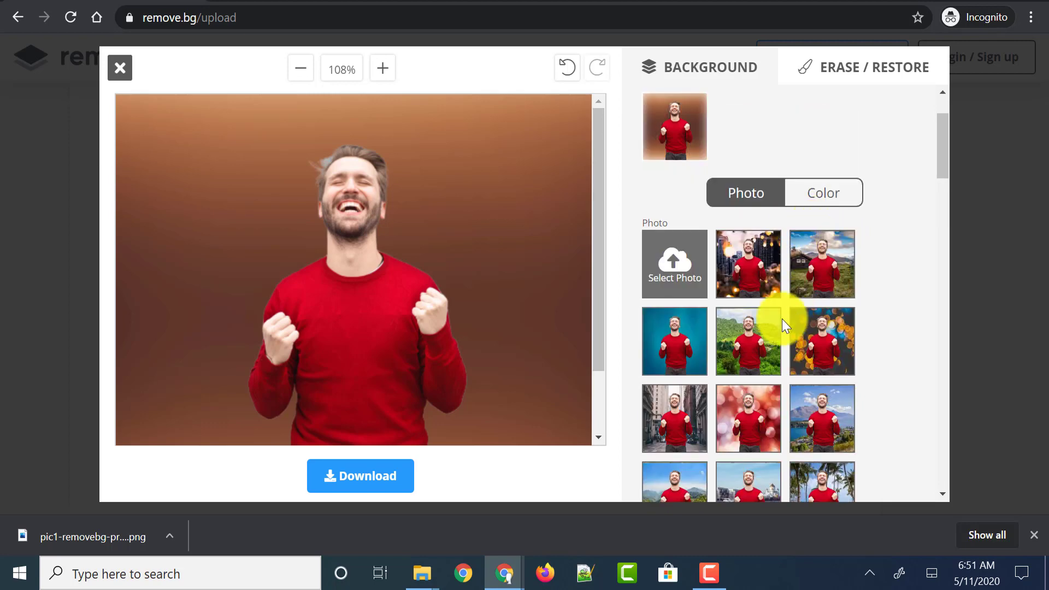
{"action": "scroll", "coordinate": [786, 325], "scroll_direction": "up", "scroll_amount": 1}
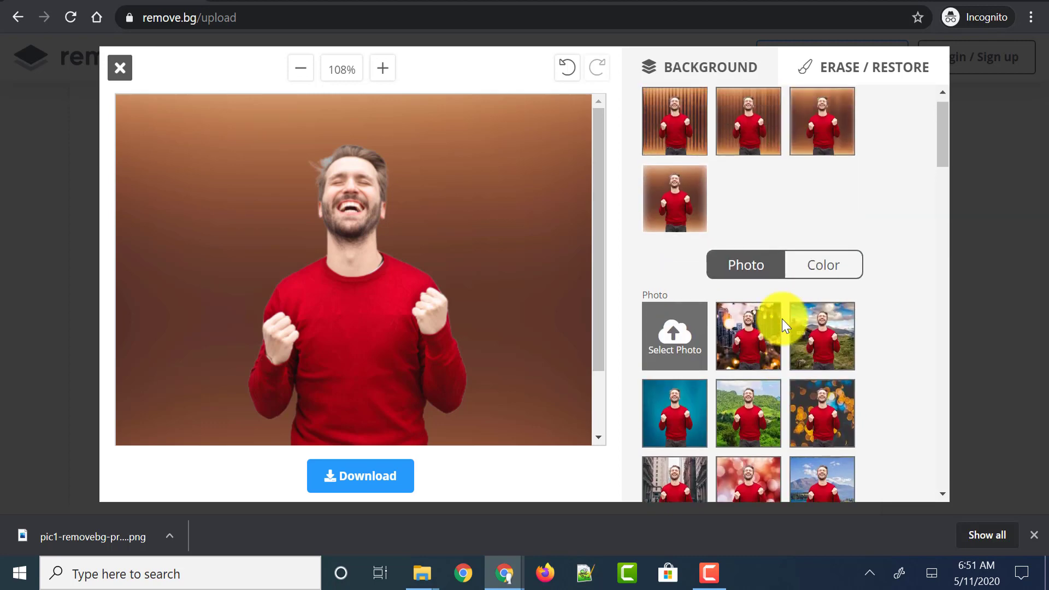
{"action": "left_click", "coordinate": [818, 272]}
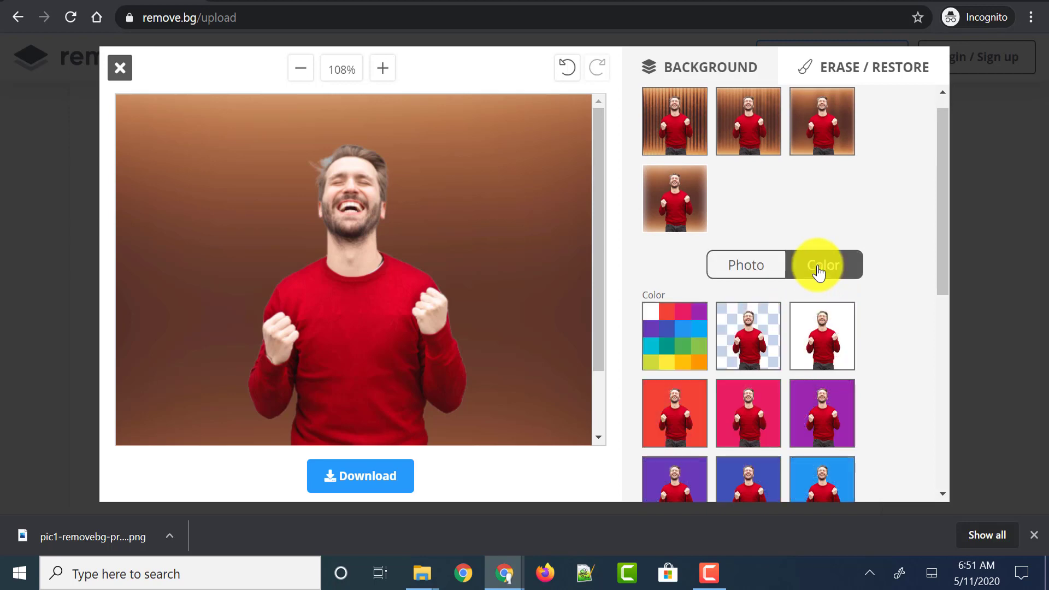
{"action": "scroll", "coordinate": [818, 262], "scroll_direction": "down", "scroll_amount": 3}
{"action": "scroll", "coordinate": [792, 381], "scroll_direction": "down", "scroll_amount": 2}
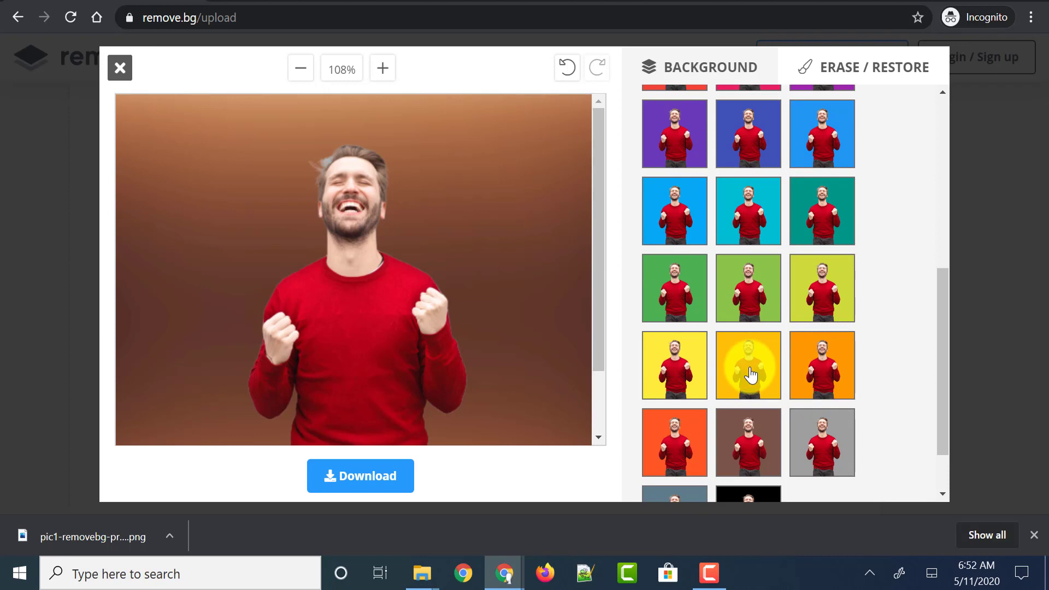
{"action": "left_click", "coordinate": [751, 375]}
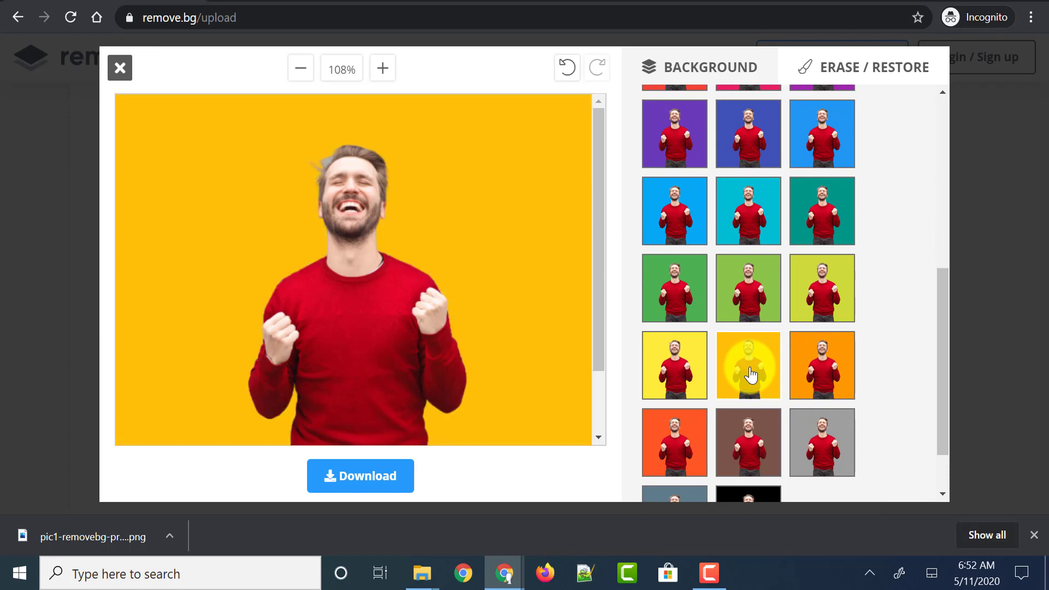
{"action": "scroll", "coordinate": [766, 169], "scroll_direction": "up", "scroll_amount": 5}
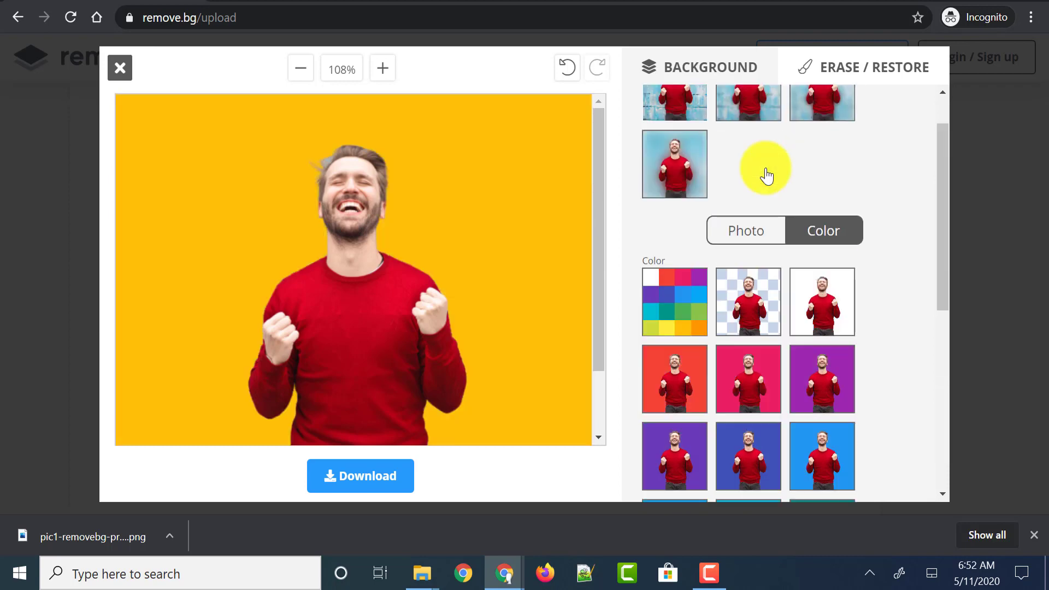
- Look at the erase and restore brush options, and return to the background colour choices
{"action": "left_click", "coordinate": [860, 79]}
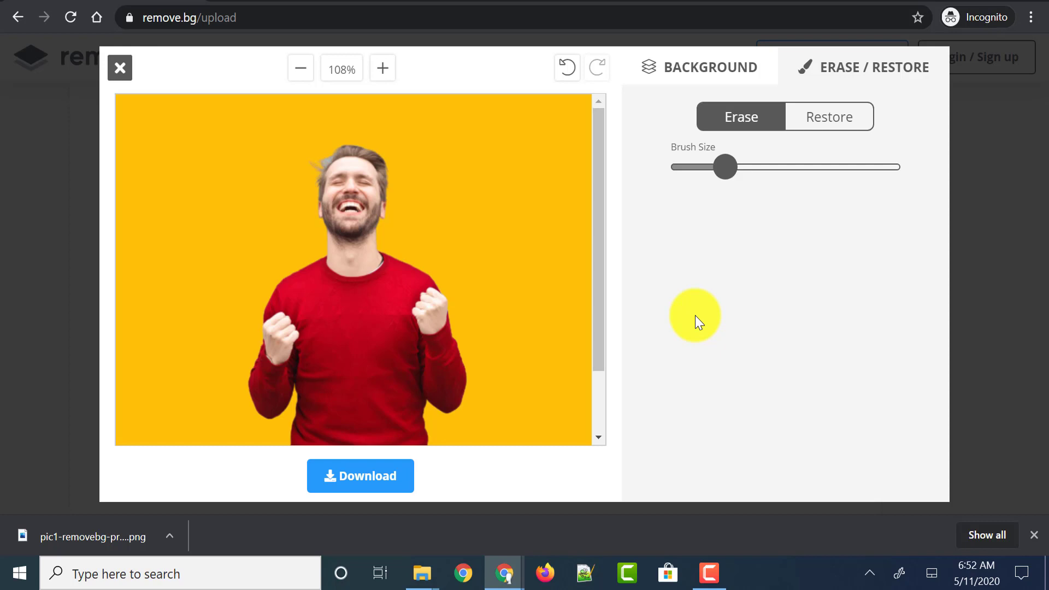
{"action": "left_click", "coordinate": [821, 129]}
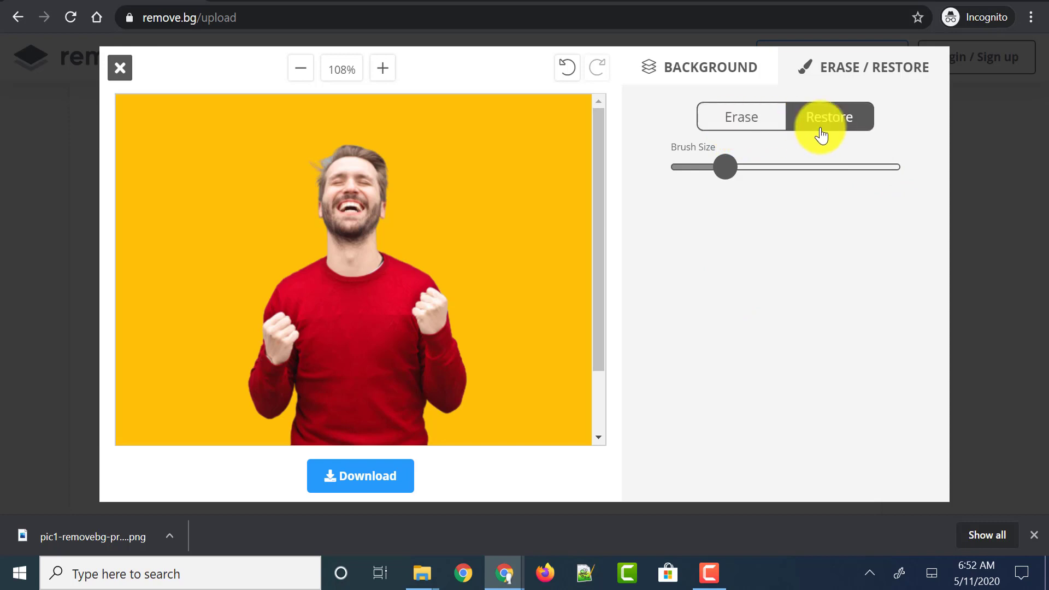
{"action": "left_click", "coordinate": [702, 77]}
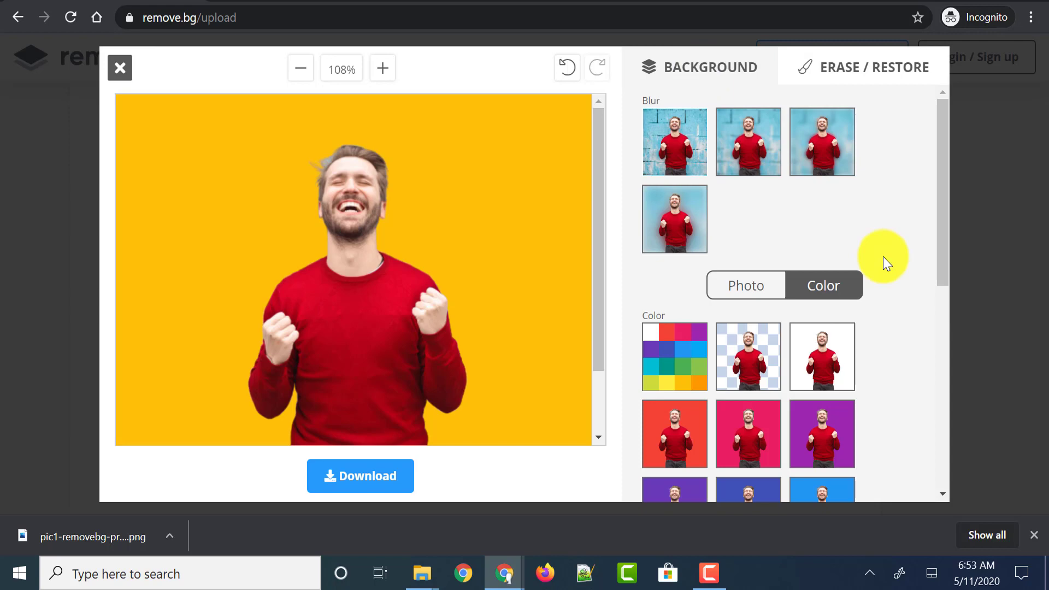
{"action": "scroll", "coordinate": [854, 331], "scroll_direction": "down", "scroll_amount": 2}
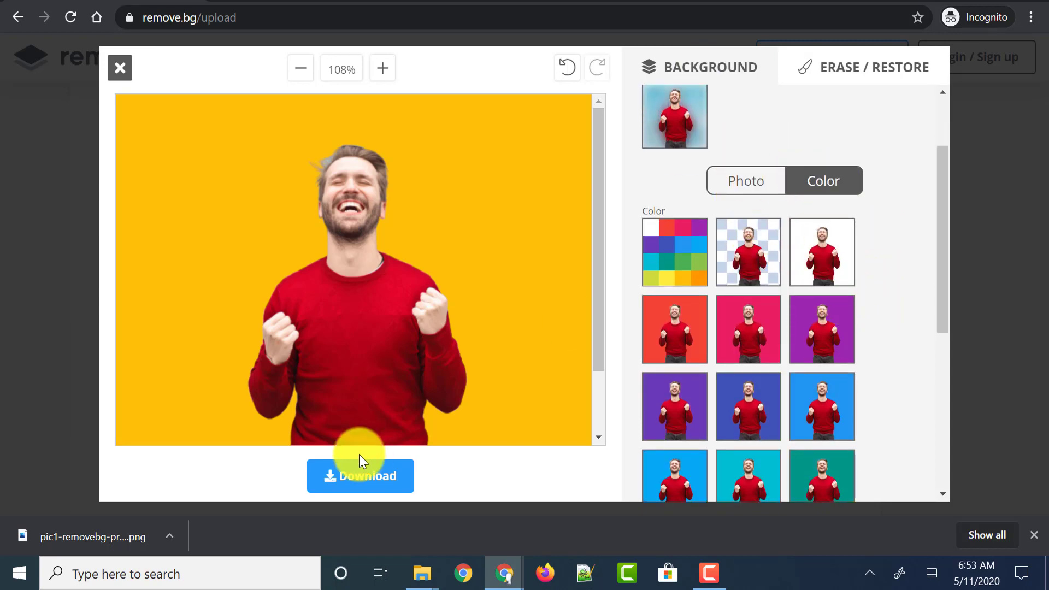
- Download the cut-out with its amber-yellow background and close the download prompt
{"action": "left_click", "coordinate": [356, 475]}
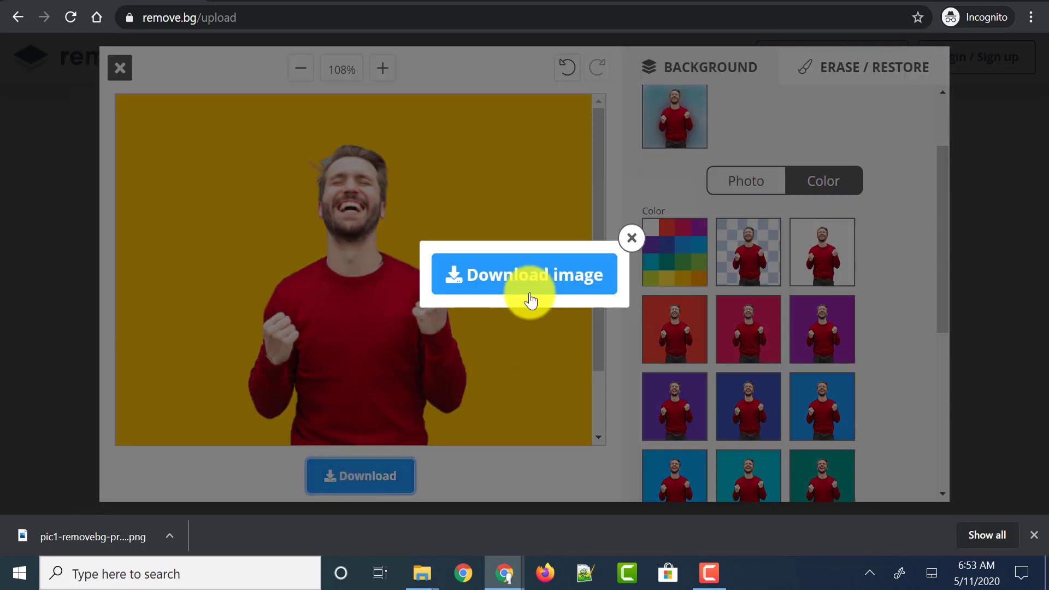
{"action": "left_click", "coordinate": [522, 278]}
{"action": "left_click", "coordinate": [628, 239]}
{"action": "scroll", "coordinate": [871, 290], "scroll_direction": "down", "scroll_amount": 5}
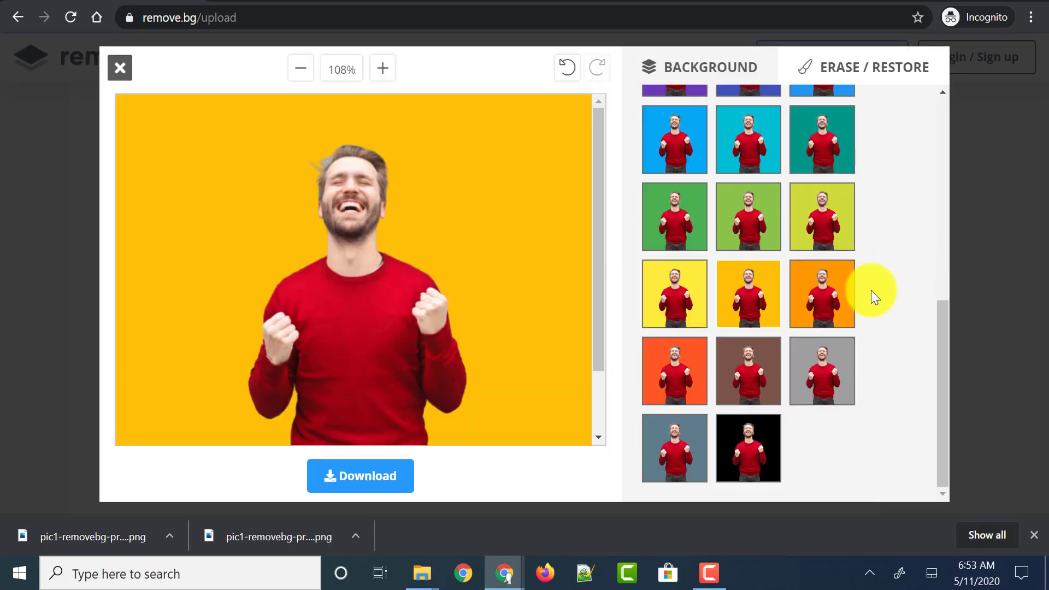
{"action": "scroll", "coordinate": [871, 290], "scroll_direction": "up", "scroll_amount": 7}
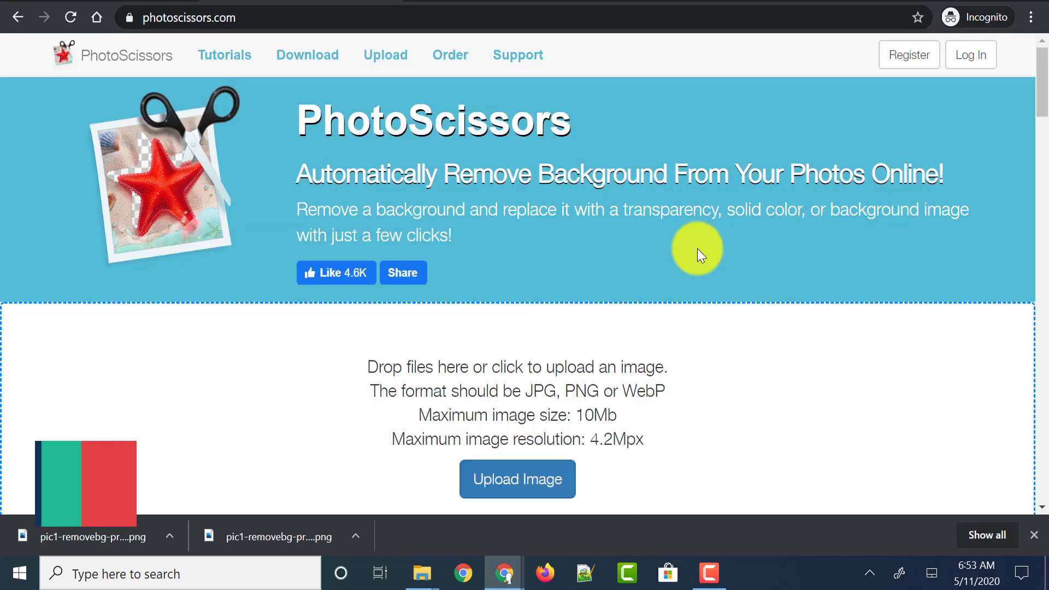
- On the PhotoScissors website, upload pic1.jpg from the images folder for automatic background removal
{"action": "scroll", "coordinate": [698, 249], "scroll_direction": "down", "scroll_amount": 4}
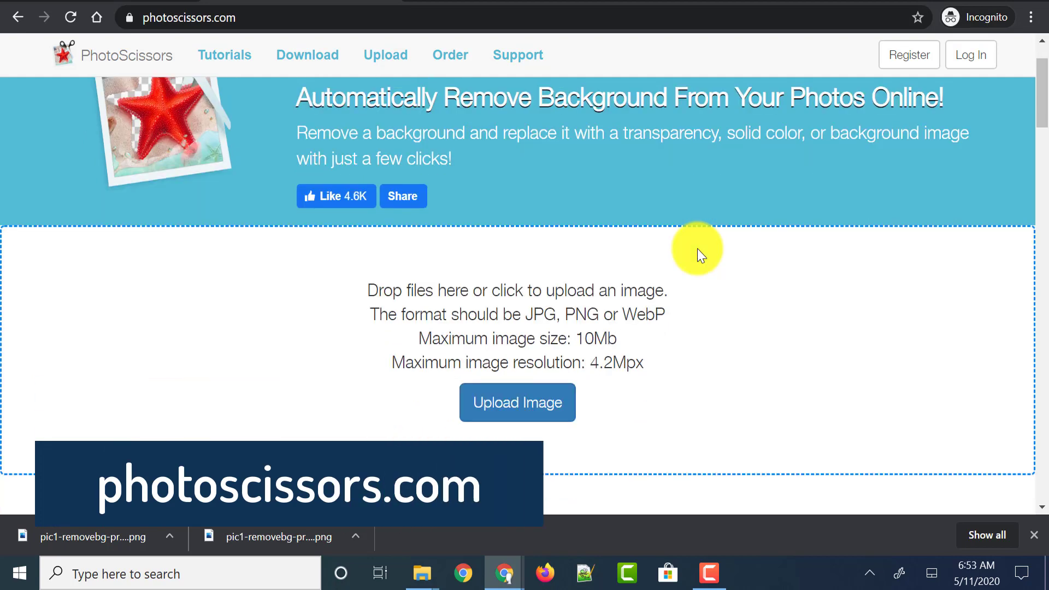
{"action": "scroll", "coordinate": [697, 248], "scroll_direction": "up", "scroll_amount": 3}
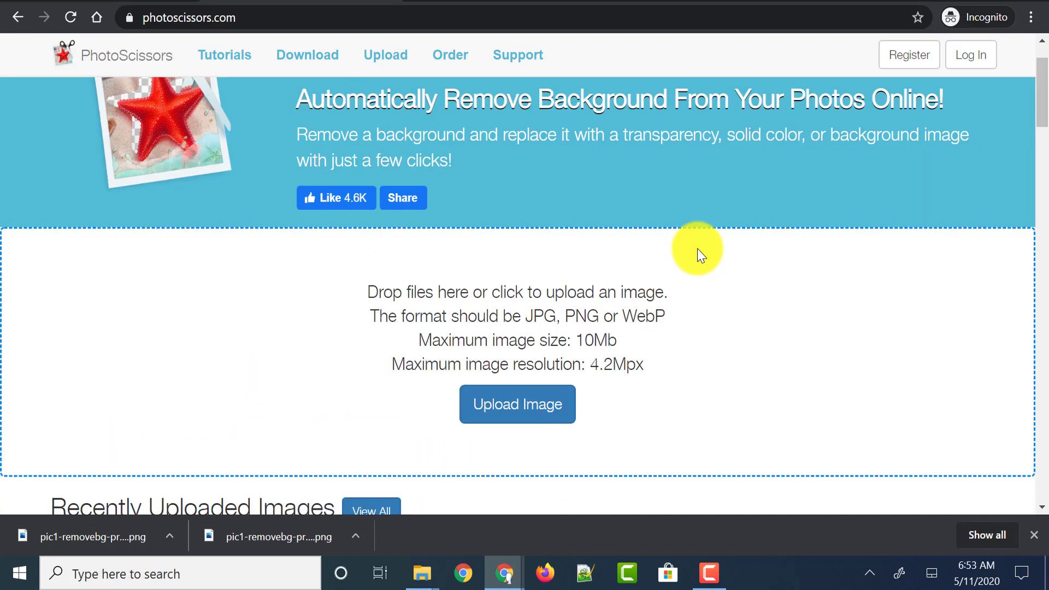
{"action": "left_click", "coordinate": [519, 403]}
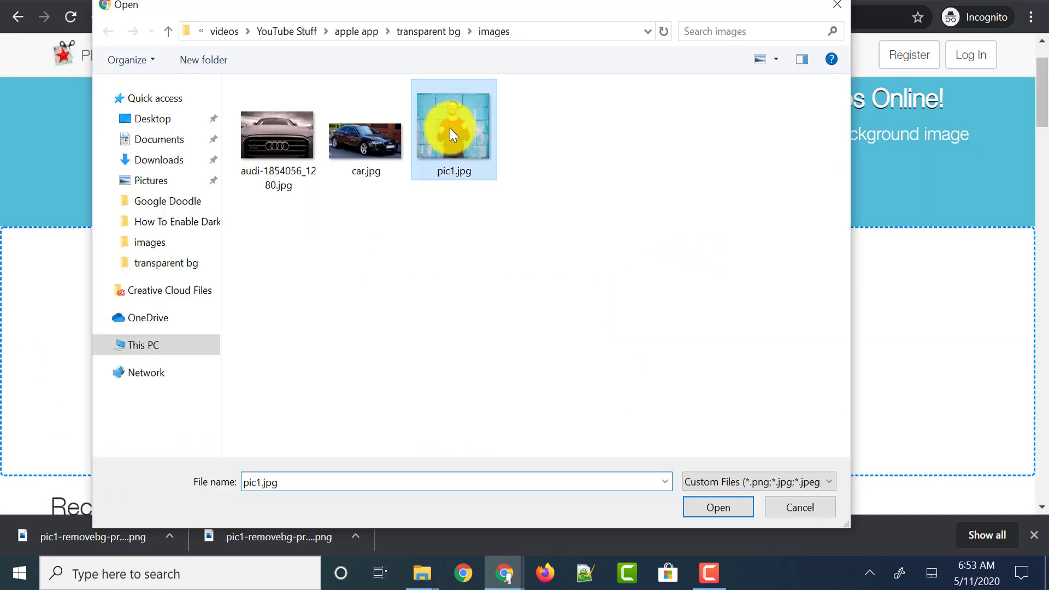
{"action": "double_click", "coordinate": [450, 128]}
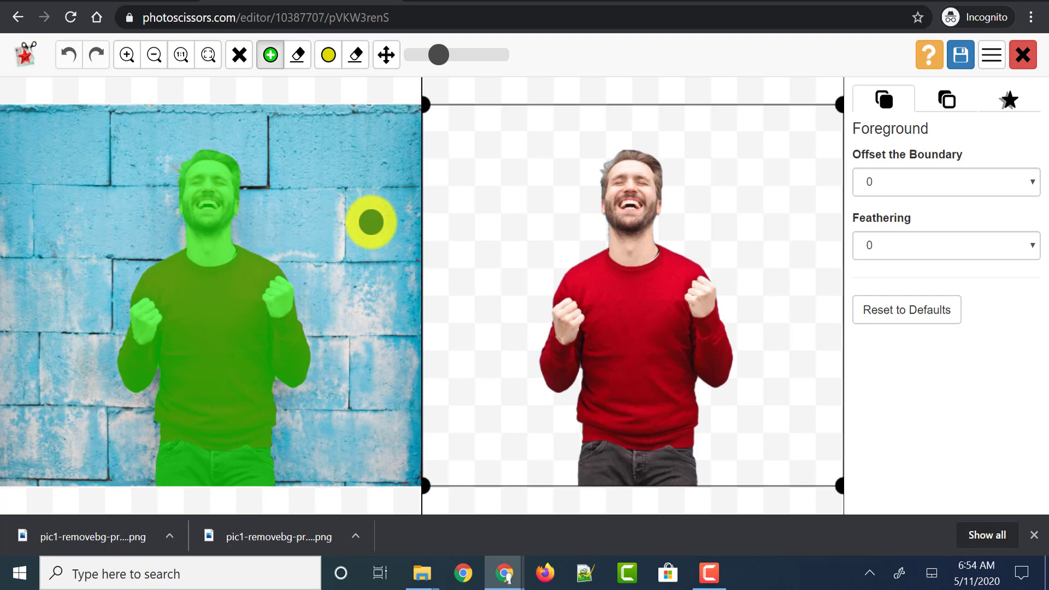
- Inspect the automatic foreground marking and the cut-out at a closer zoom, and return to the full view
{"action": "left_click", "coordinate": [270, 65]}
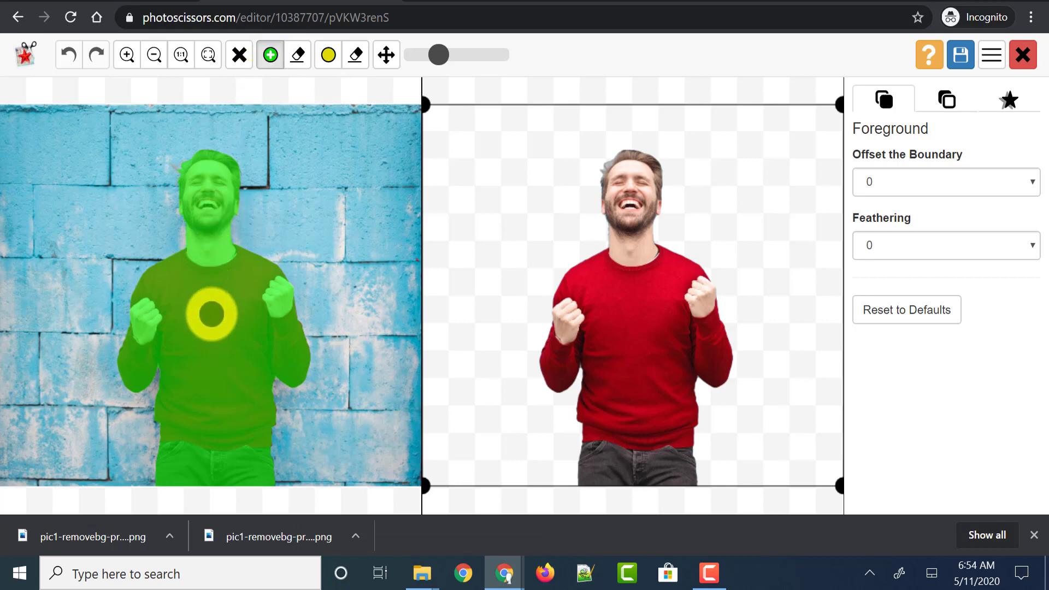
{"action": "left_click", "coordinate": [131, 60]}
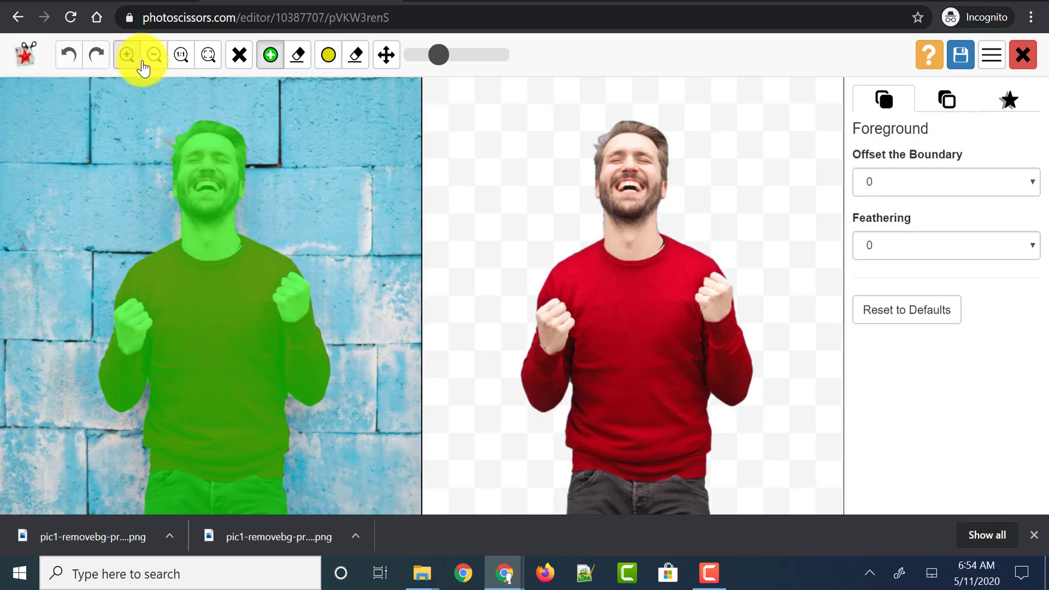
{"action": "left_click", "coordinate": [144, 61]}
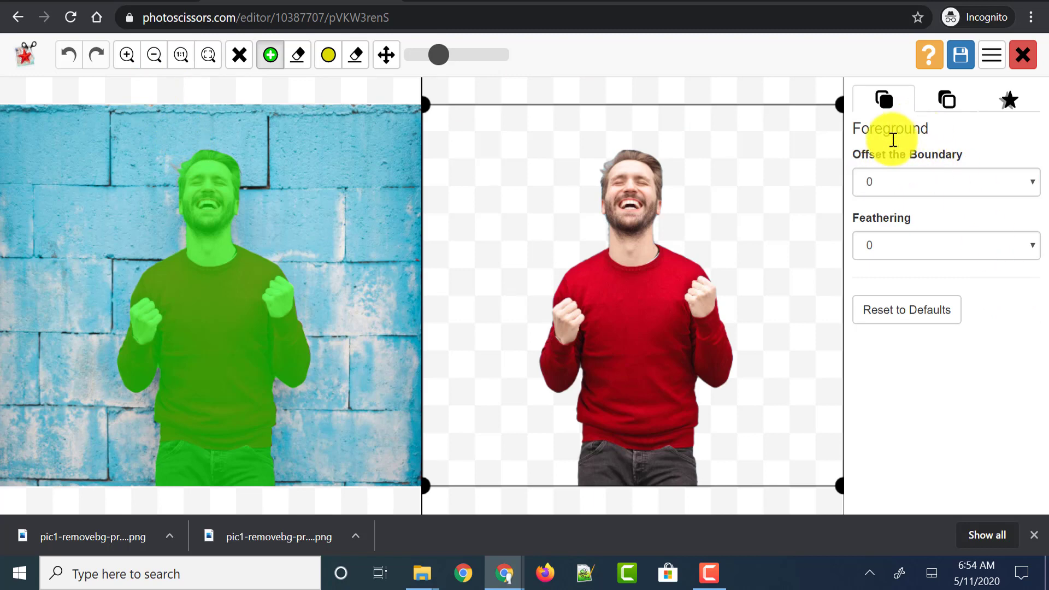
- Set the background to a solid bright green with red 0, green 255 and blue 64
{"action": "left_click", "coordinate": [949, 106]}
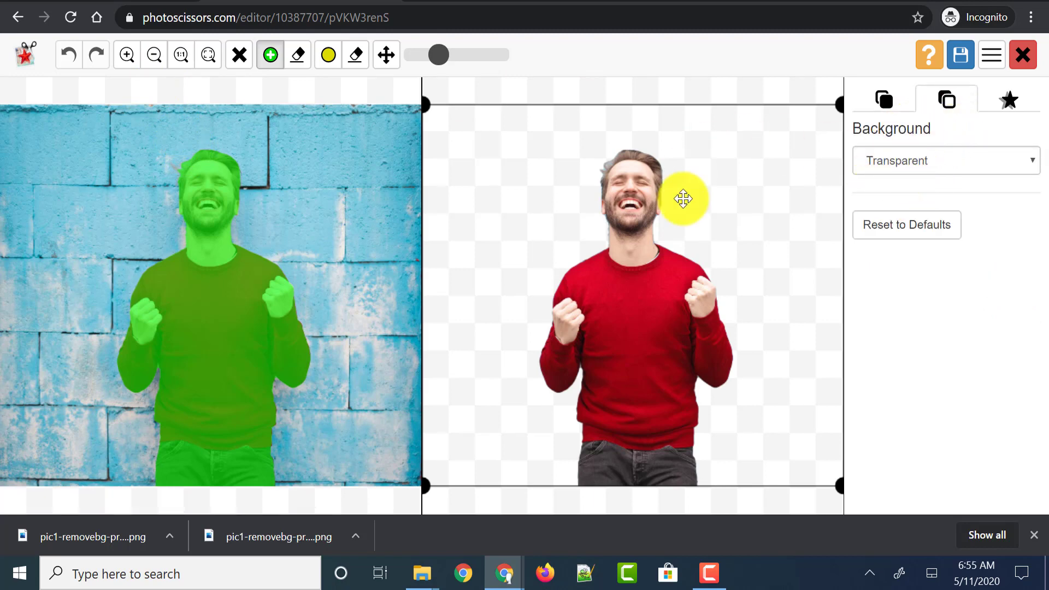
{"action": "left_click", "coordinate": [944, 160]}
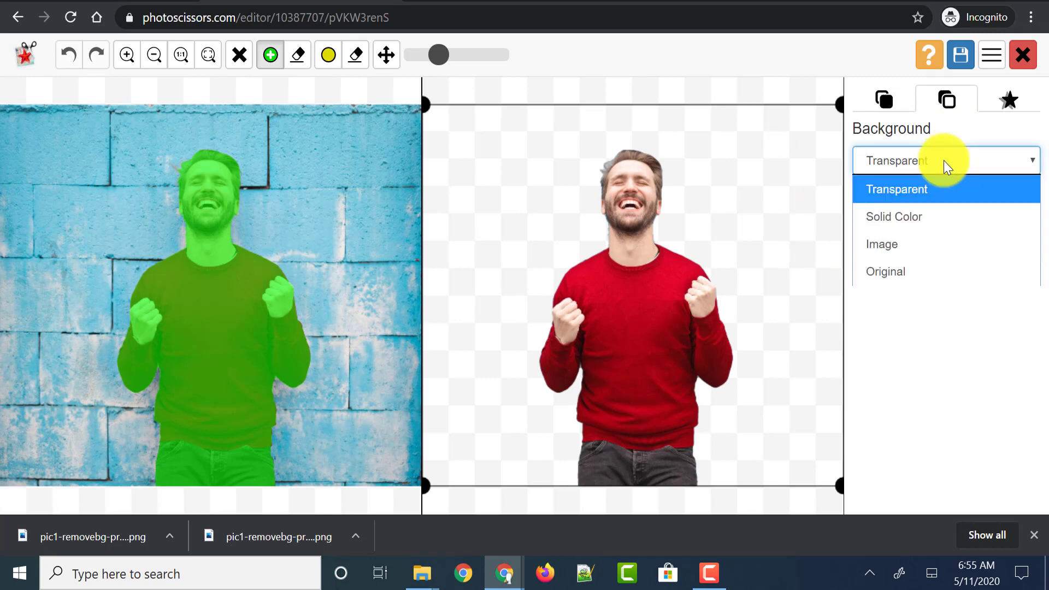
{"action": "left_click", "coordinate": [919, 216]}
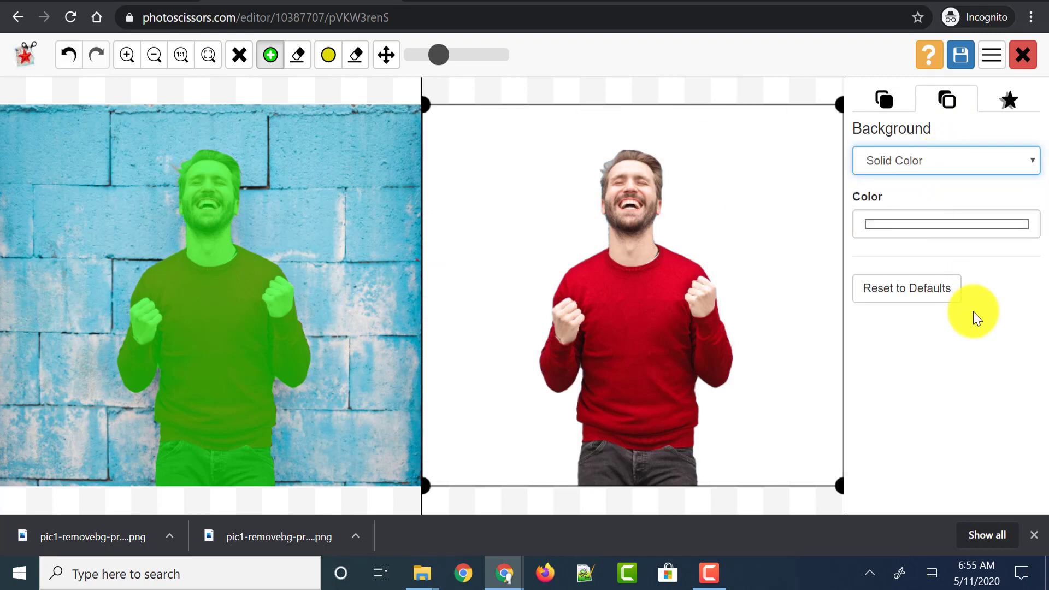
{"action": "left_click", "coordinate": [914, 225]}
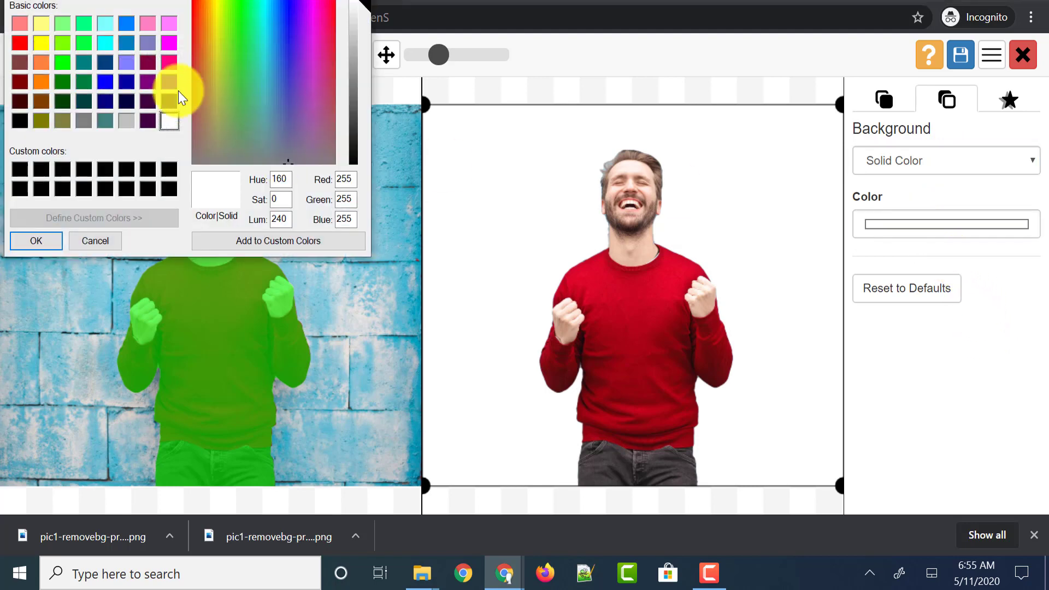
{"action": "left_click", "coordinate": [83, 42]}
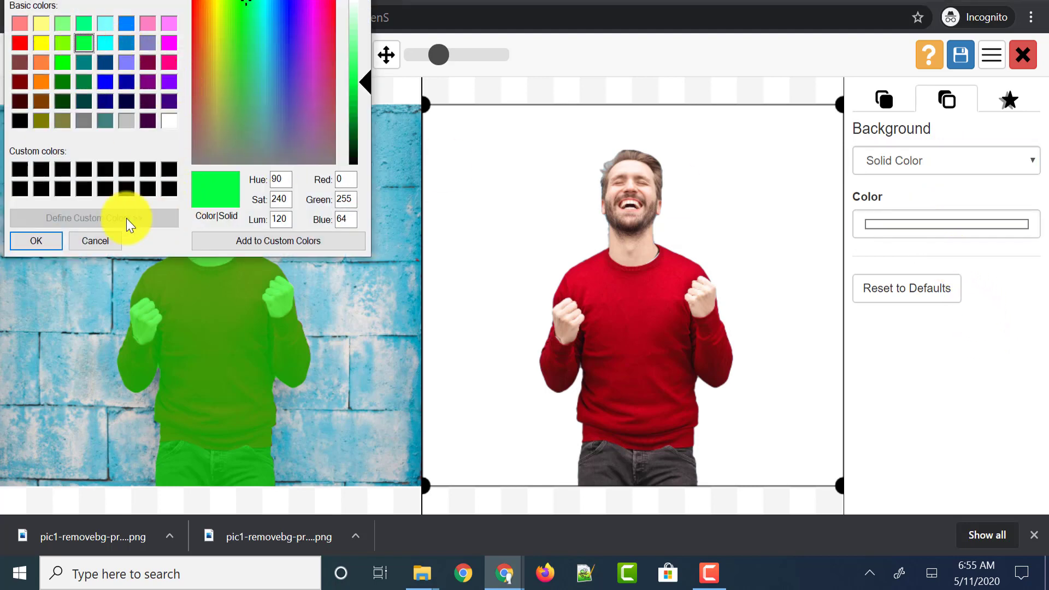
{"action": "left_click", "coordinate": [31, 241]}
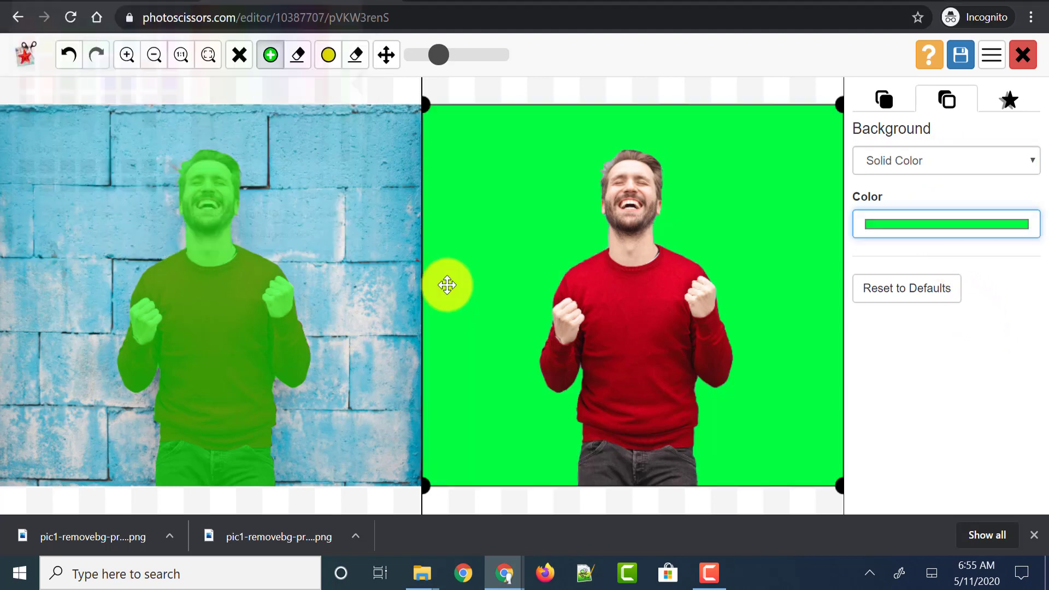
- Change the solid background colour to bright yellow
{"action": "left_click", "coordinate": [927, 224]}
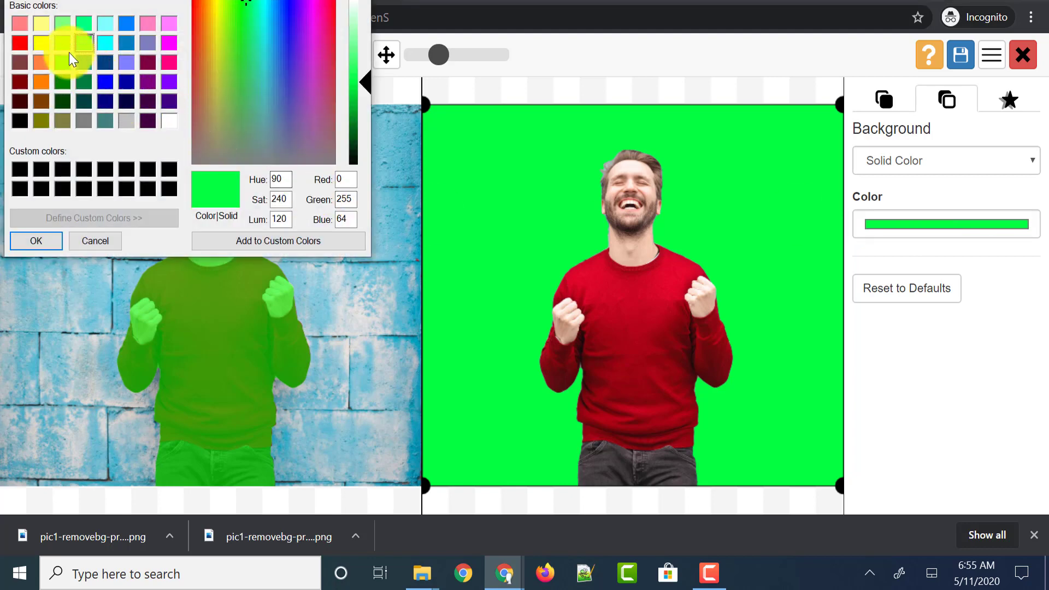
{"action": "left_click", "coordinate": [43, 44]}
{"action": "left_click", "coordinate": [36, 240]}
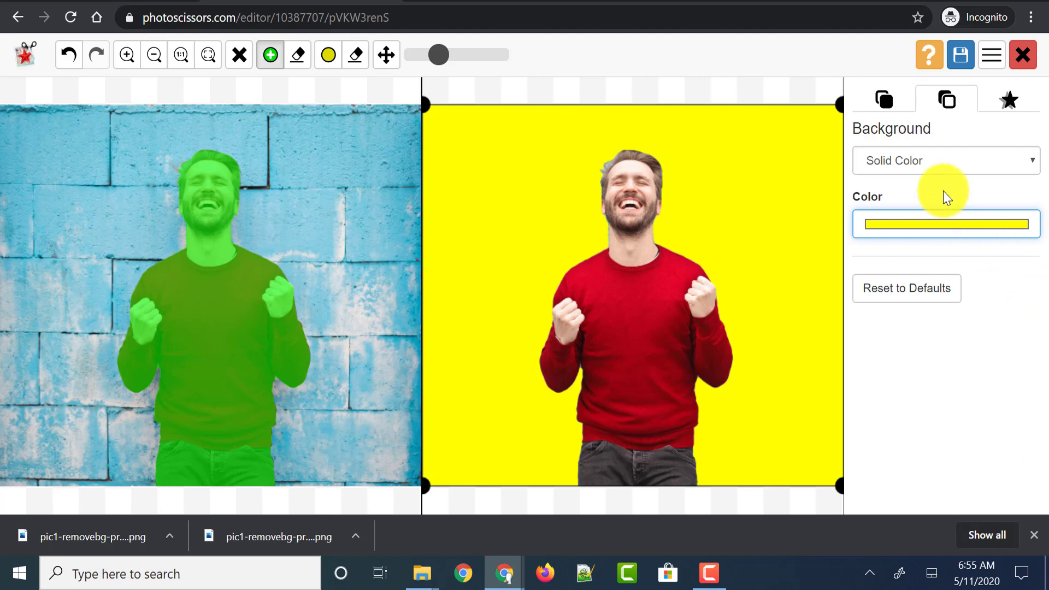
- Switch the background type to Image and use car.jpg from the images folder
{"action": "left_click", "coordinate": [916, 164]}
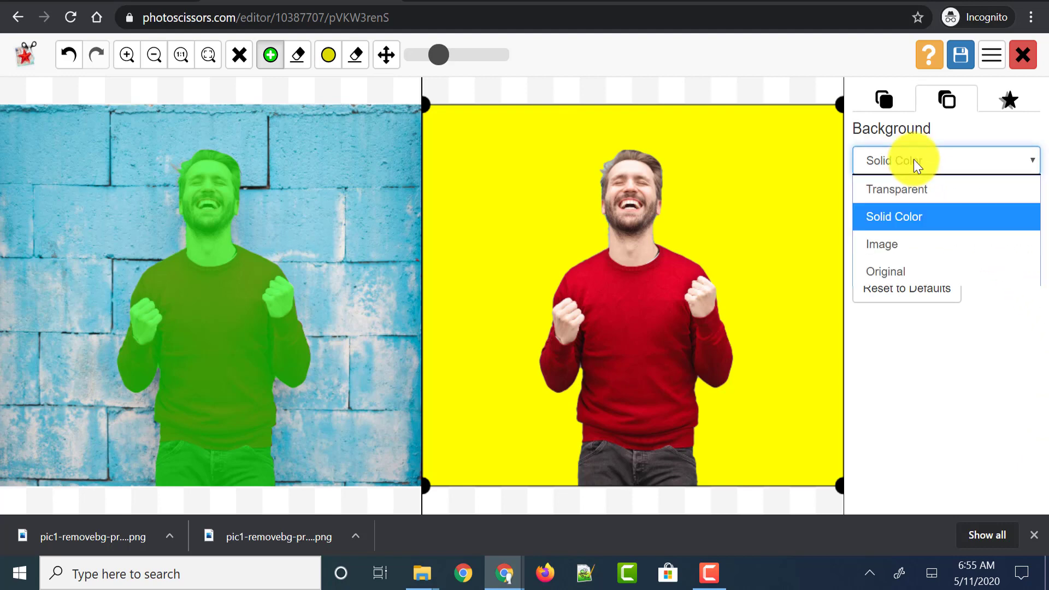
{"action": "left_click", "coordinate": [890, 247]}
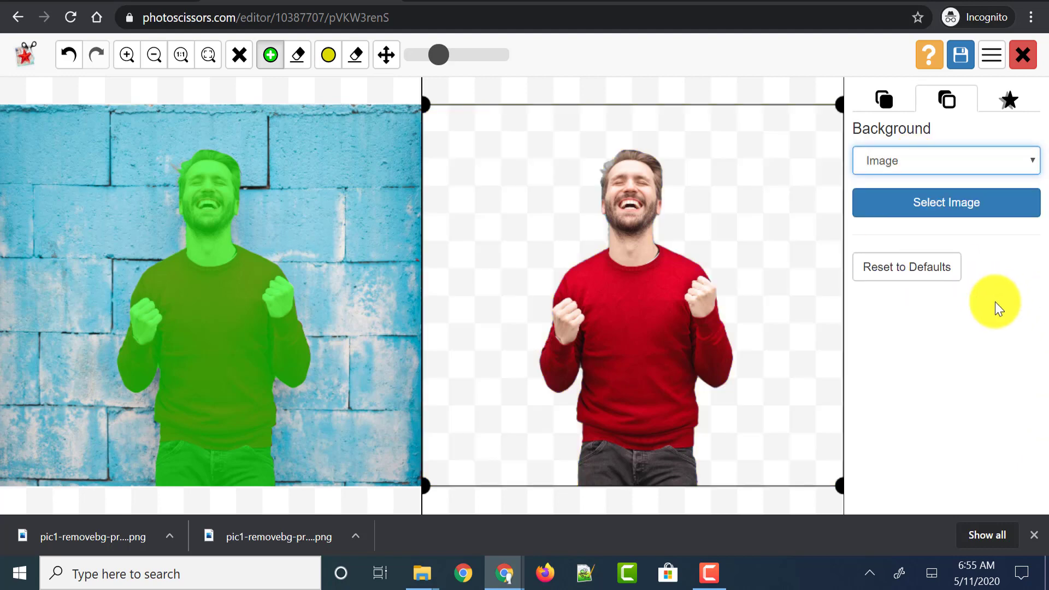
{"action": "left_click", "coordinate": [953, 213]}
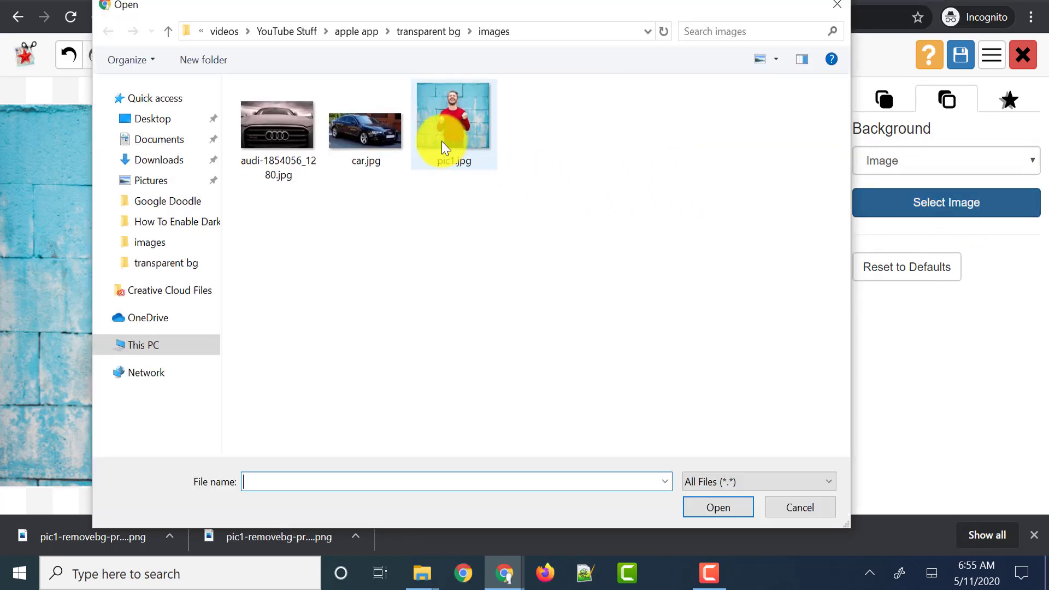
{"action": "double_click", "coordinate": [379, 135]}
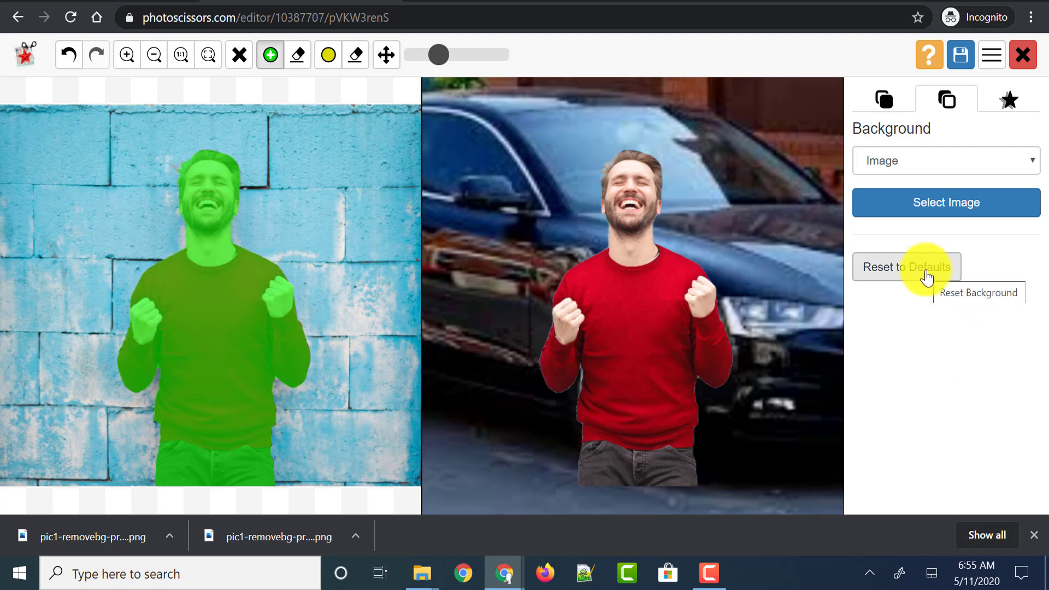
- Look over the background types and the shadow settings, and download the man composited over the car photo
{"action": "left_click", "coordinate": [922, 166]}
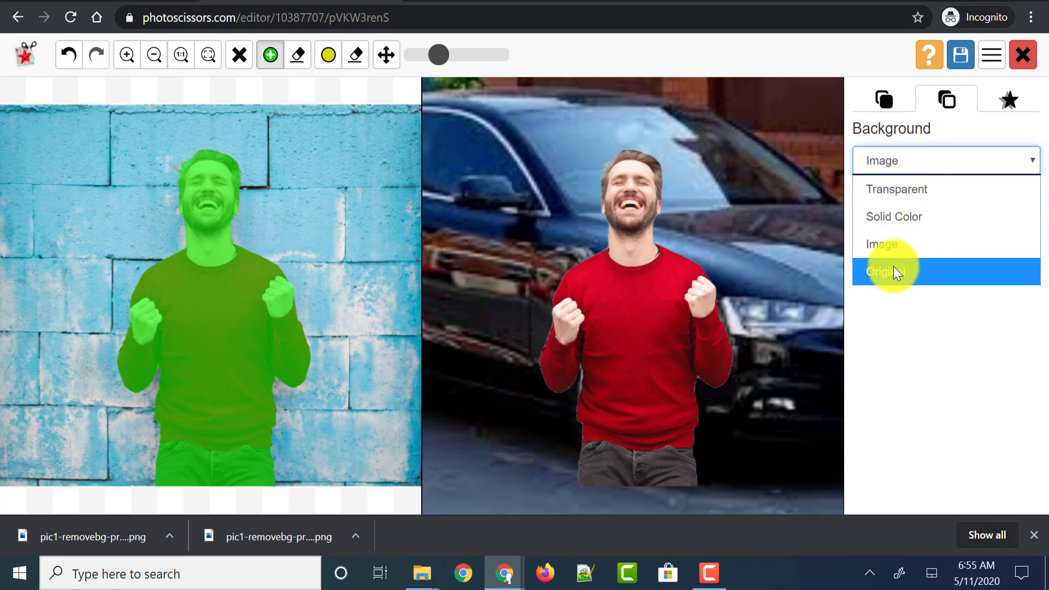
{"action": "left_click", "coordinate": [930, 335]}
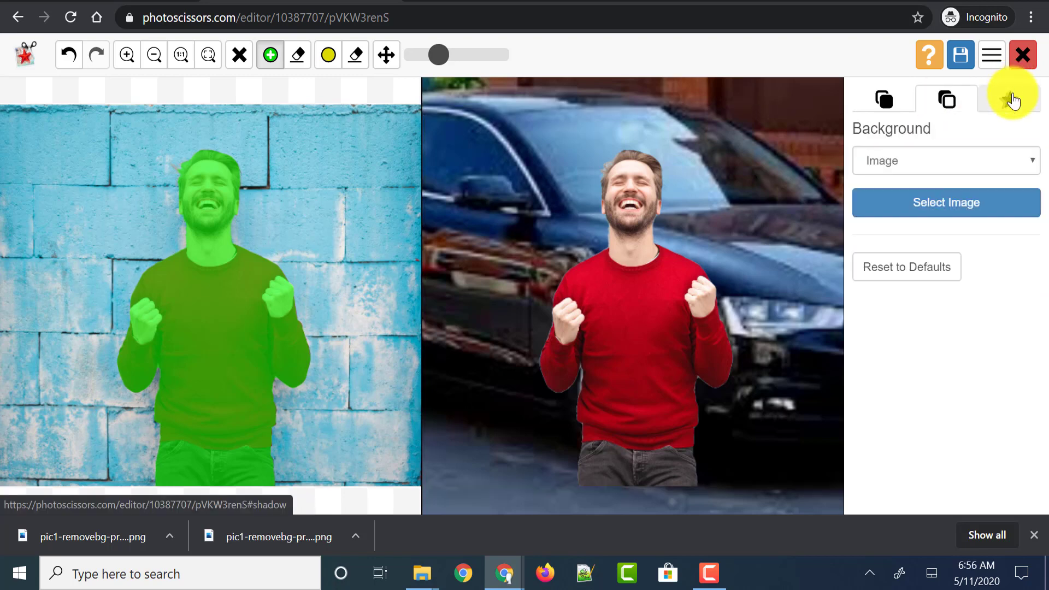
{"action": "left_click", "coordinate": [1010, 102]}
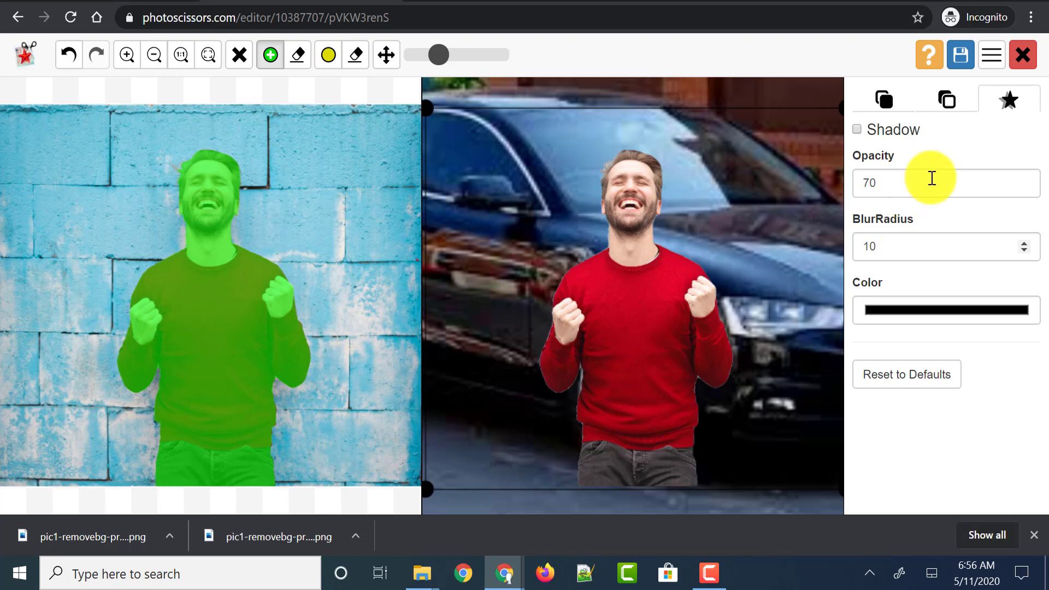
{"action": "left_click", "coordinate": [961, 60]}
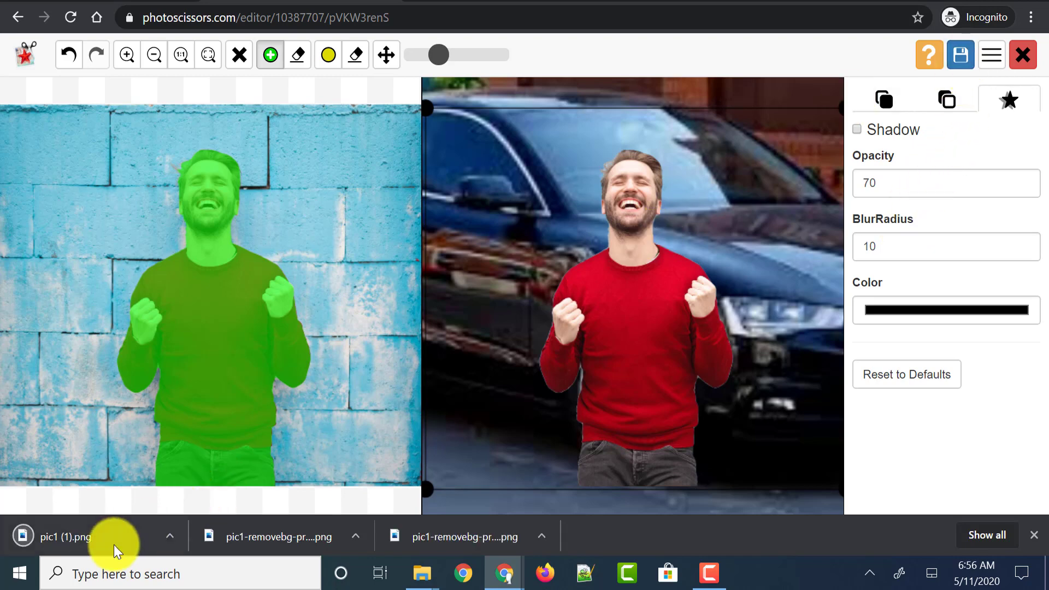